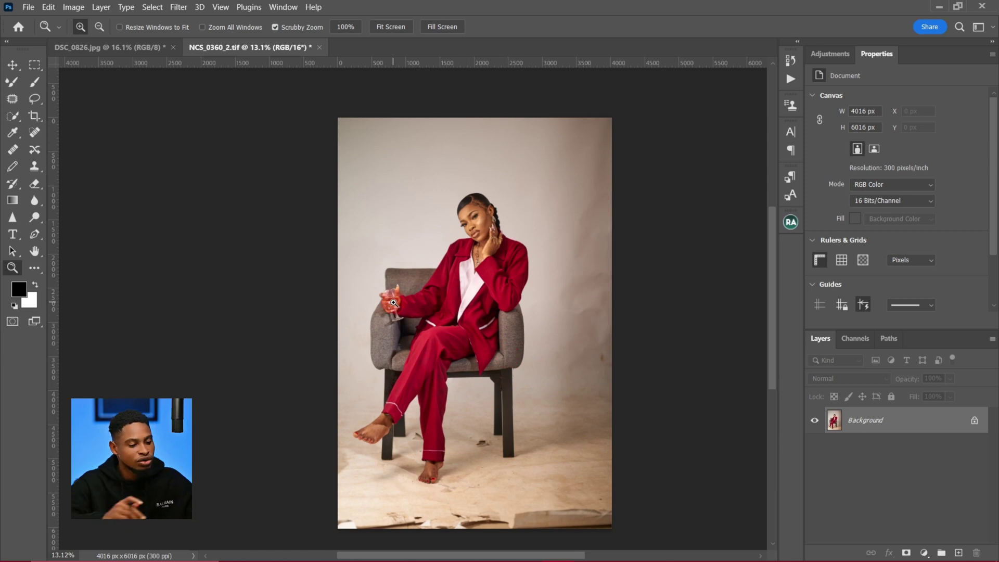
Duplicate the Background layer.
key(ctrl+j)
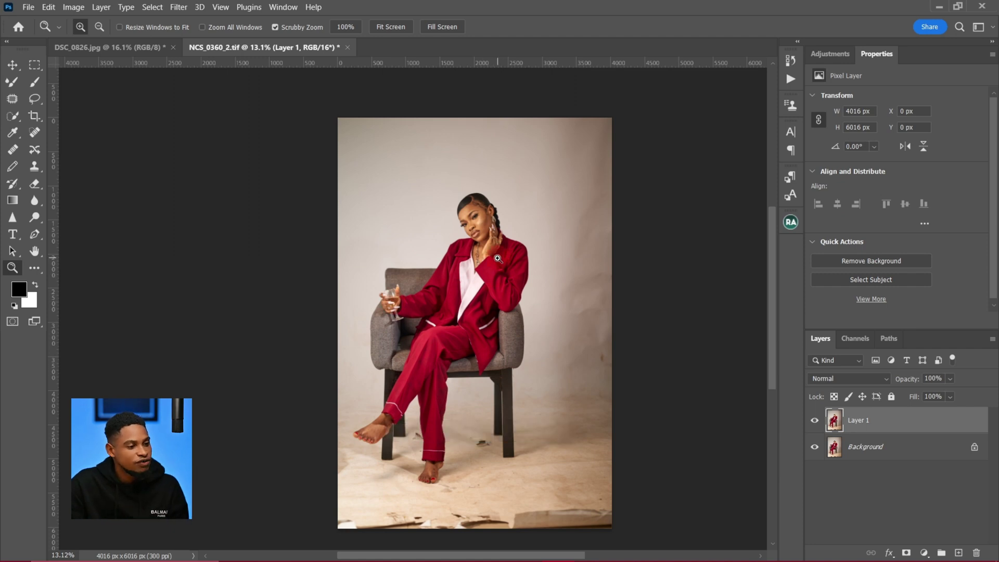
drag(528, 517, 579, 507)
drag(467, 524, 397, 221)
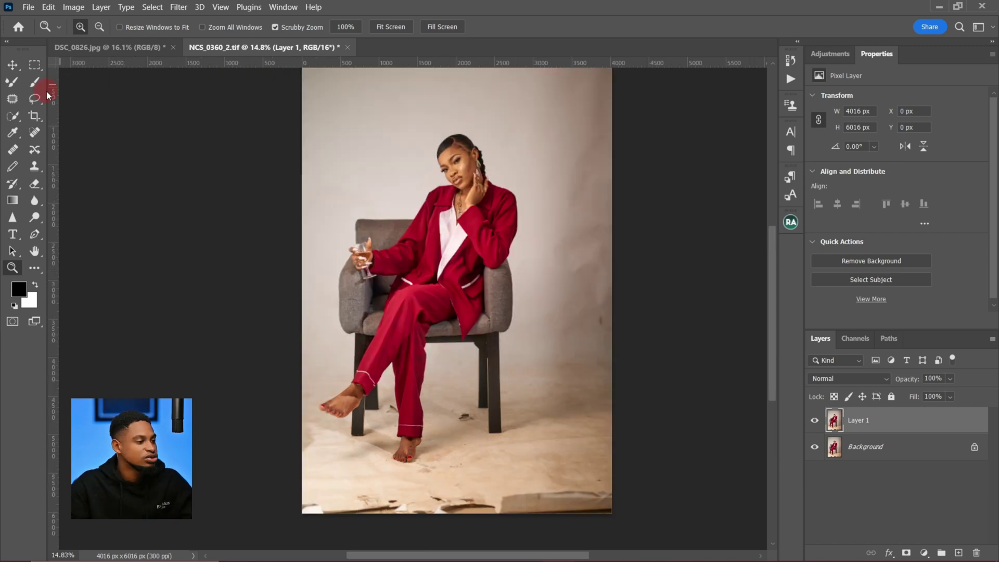
Crop the photo to the 4 : 5 (8 : 10) ratio with Content-Aware, widening the canvas left of the subject and trimming the floor.
click(35, 123)
click(120, 27)
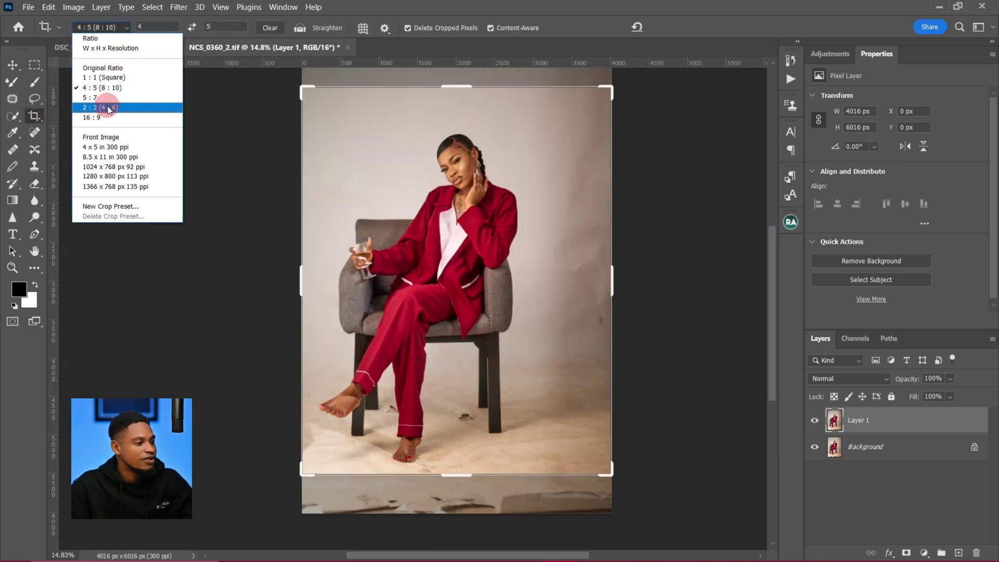
click(104, 86)
mouse_move(458, 88)
mouse_down()
mouse_move(457, 79)
mouse_move(452, 94)
mouse_up()
drag(491, 295, 499, 296)
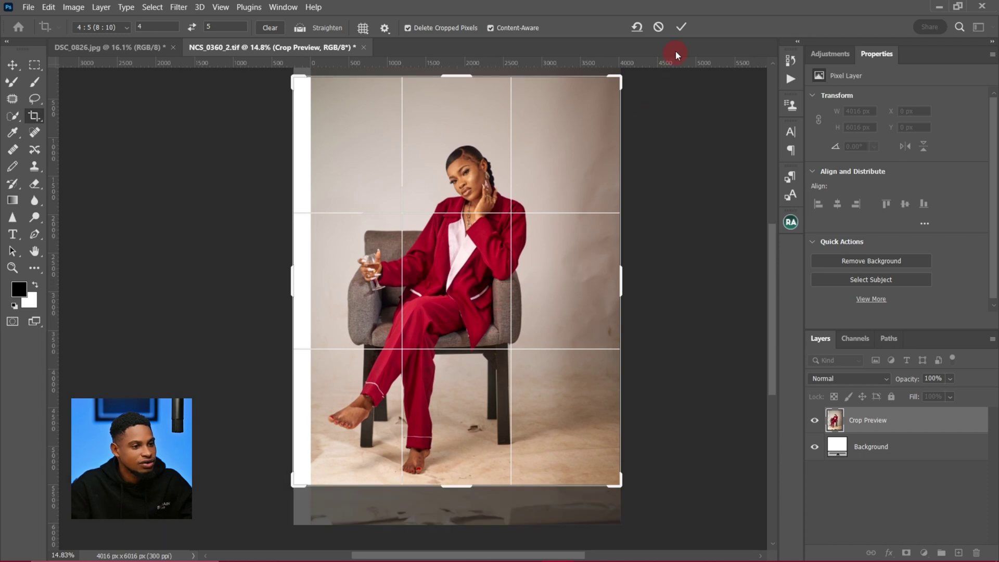
click(682, 27)
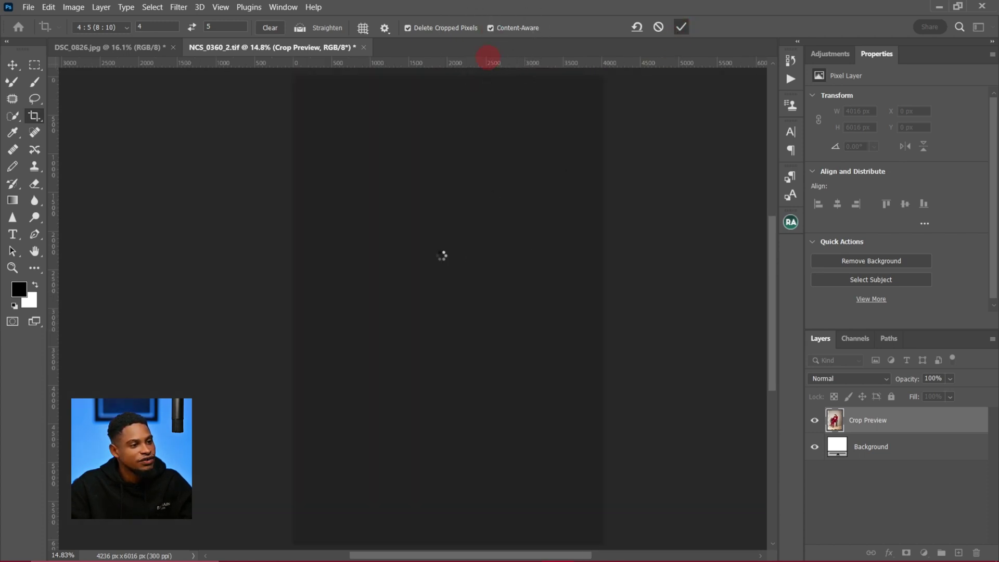
Remove the dry leaf debris on the floor near the chair's front leg with the Patch tool.
key(z)
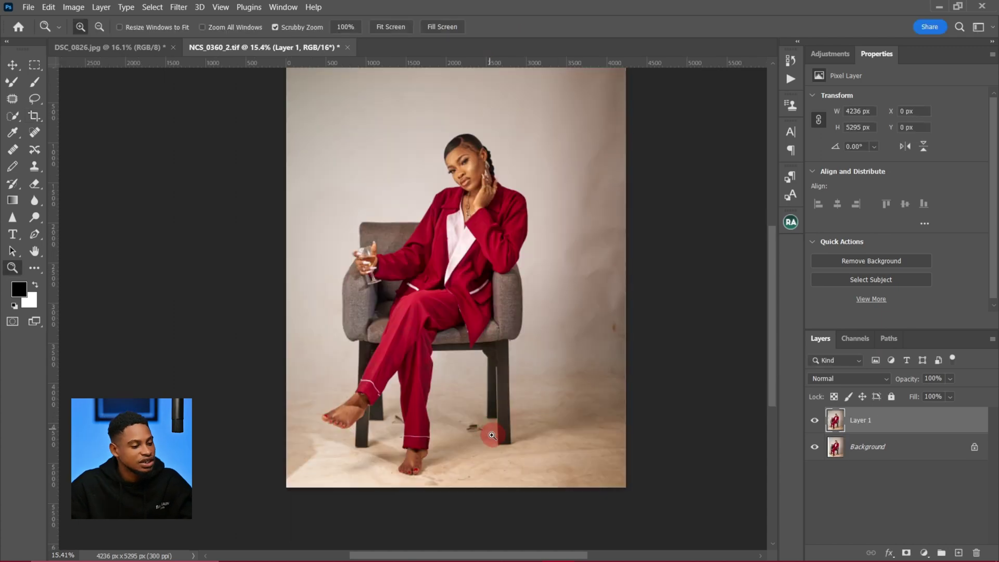
drag(487, 435, 533, 444)
key(c)
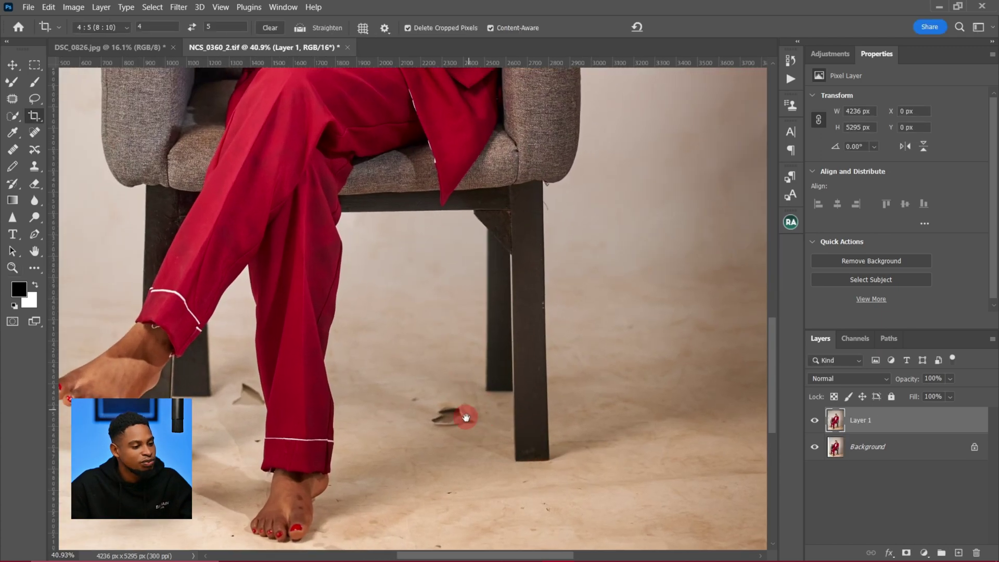
drag(466, 417, 411, 473)
scroll(475, 401, down, 5)
key(z)
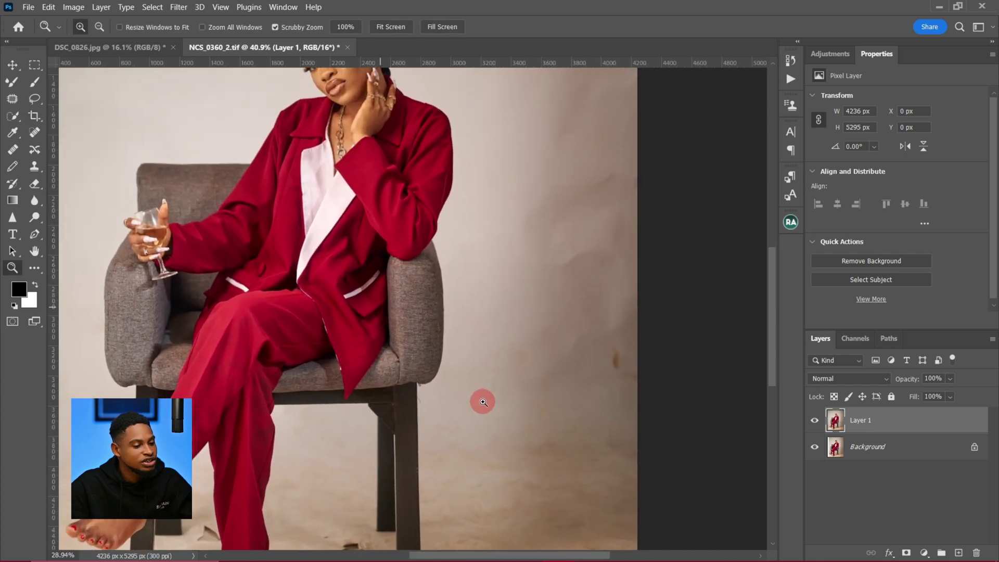
click(15, 99)
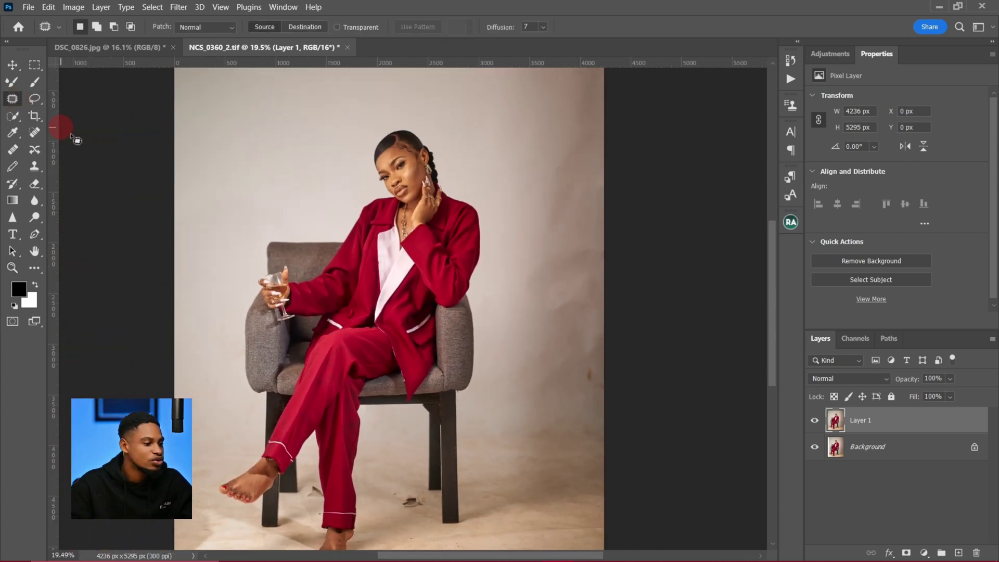
drag(384, 472, 403, 353)
key(z)
key(j)
mouse_move(446, 380)
mouse_down()
mouse_move(396, 406)
mouse_move(429, 377)
mouse_up()
drag(428, 383, 409, 351)
key(ctrl+d)
mouse_move(423, 397)
mouse_down()
mouse_move(403, 412)
mouse_move(420, 400)
mouse_up()
drag(412, 408, 419, 444)
key(ctrl+d)
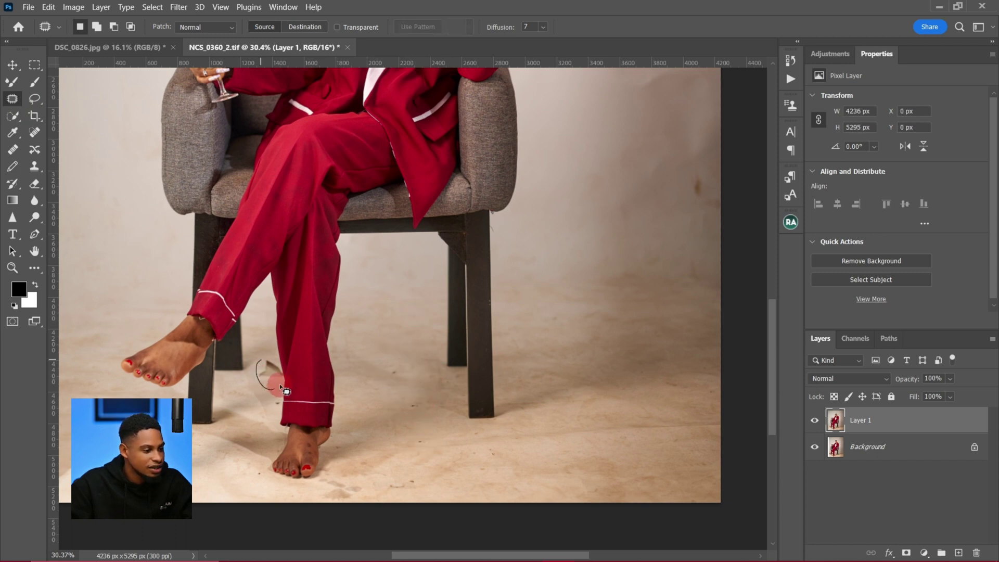
Patch out the leaf beside the standing leg's trouser cuff and the mark at the floor's left edge.
drag(281, 380, 265, 359)
drag(270, 374, 259, 401)
key(ctrl+d)
drag(71, 452, 63, 484)
drag(68, 468, 79, 466)
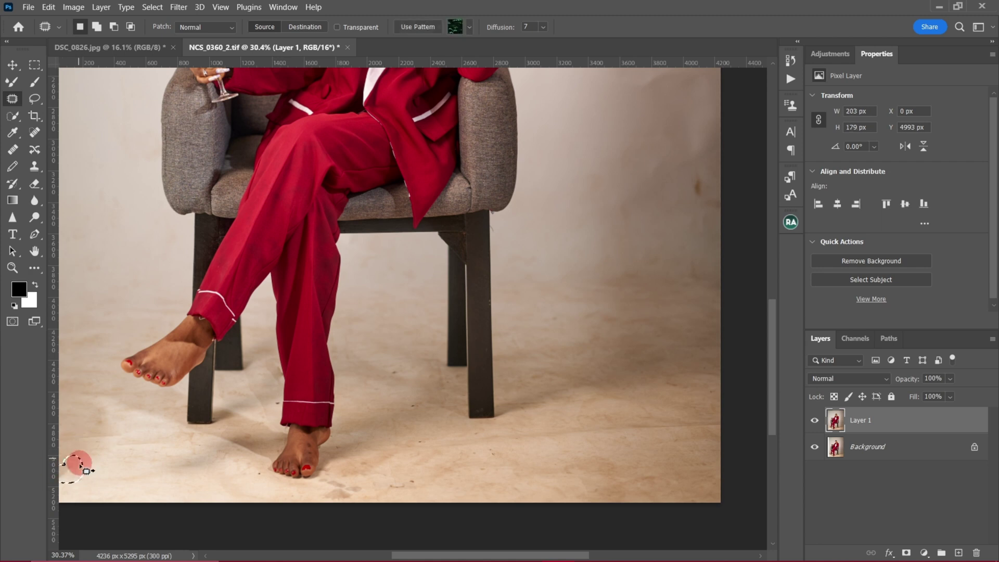
key(ctrl+d)
drag(275, 398, 274, 408)
key(ctrl+d)
Patch out the brown stain and the wrinkles along the right side of the backdrop.
drag(696, 162, 700, 167)
drag(699, 187, 628, 260)
key(ctrl+d)
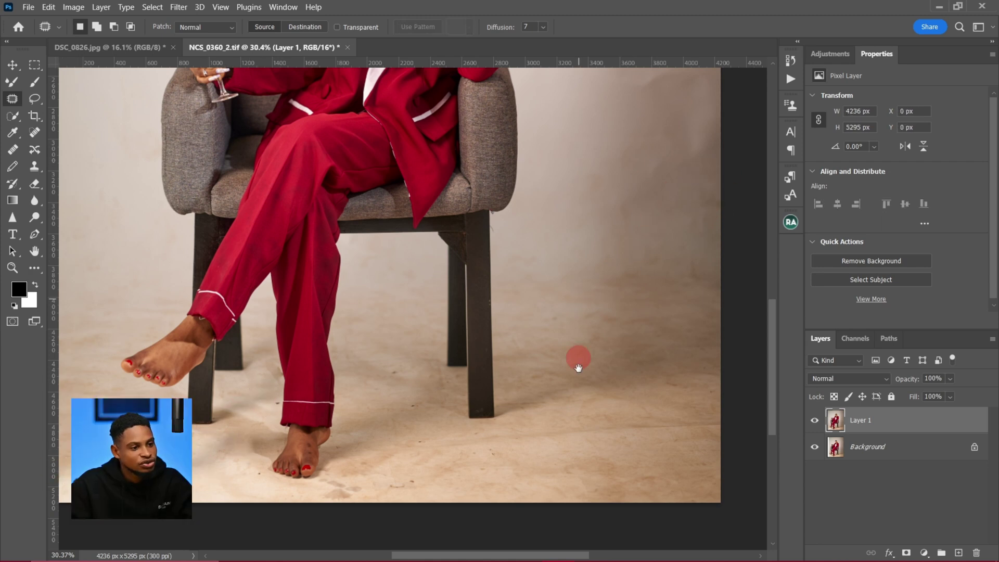
drag(577, 287, 554, 457)
mouse_move(663, 261)
mouse_down()
mouse_move(583, 284)
mouse_move(660, 262)
mouse_up()
drag(625, 263, 587, 367)
key(ctrl+d)
mouse_move(596, 196)
mouse_down()
mouse_move(689, 139)
mouse_move(593, 234)
mouse_move(446, 335)
mouse_move(620, 212)
mouse_up()
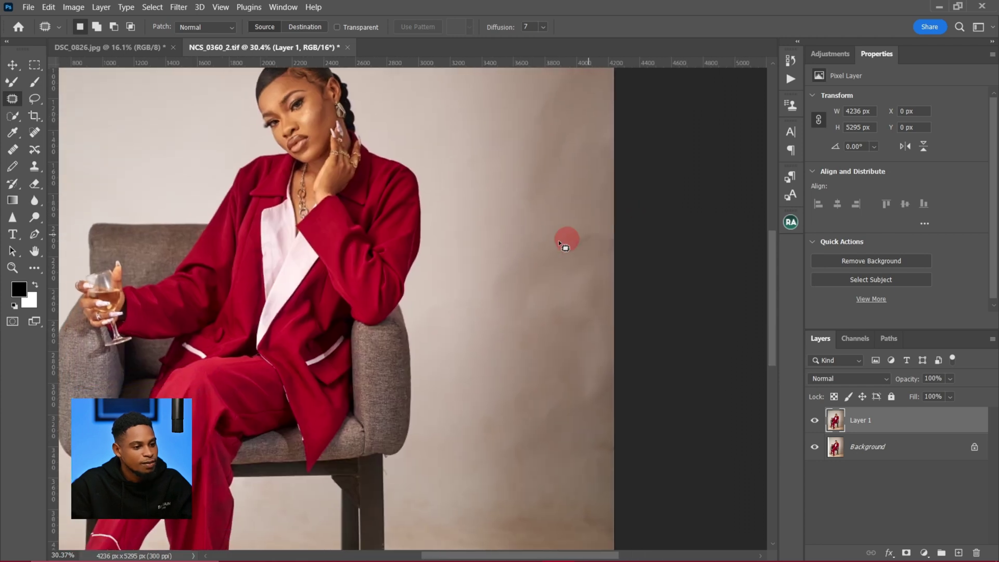
drag(555, 200, 529, 513)
mouse_move(526, 228)
mouse_down()
mouse_move(613, 263)
mouse_move(528, 227)
mouse_up()
drag(584, 225, 559, 167)
key(ctrl+d)
Patch the dark, uneven areas of the floor right of the chair, and compare the retouched layer with the original.
drag(521, 351, 522, 344)
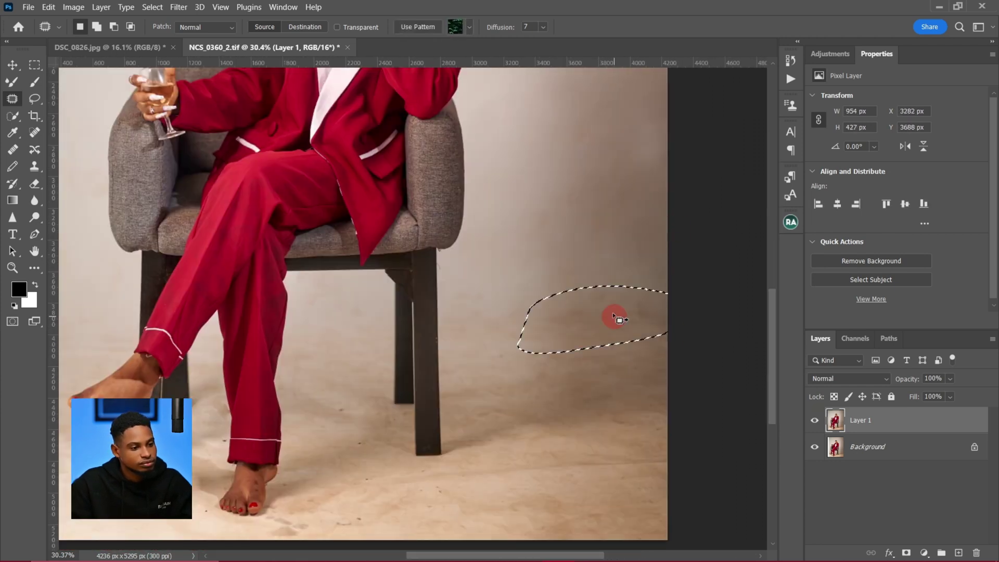
key(ctrl+d)
drag(433, 440, 436, 437)
drag(577, 426, 572, 392)
key(ctrl+d)
drag(496, 465, 427, 456)
key(ctrl+d)
drag(544, 397, 493, 415)
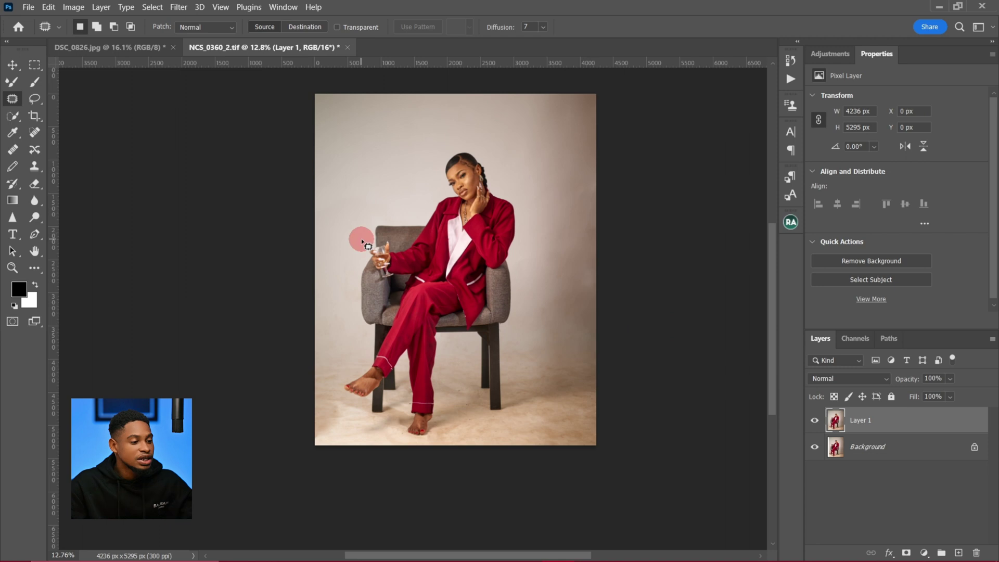
click(815, 421)
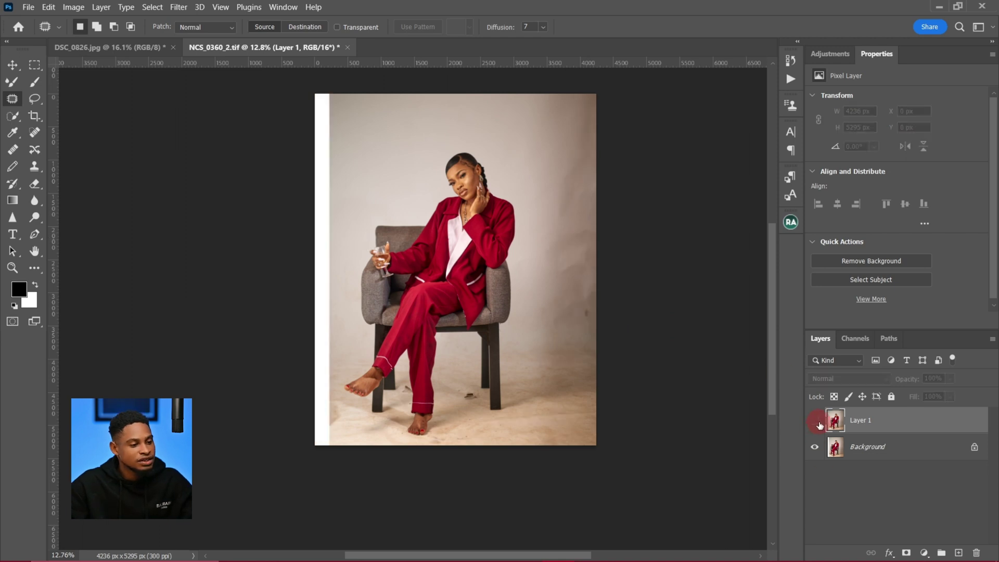
click(815, 426)
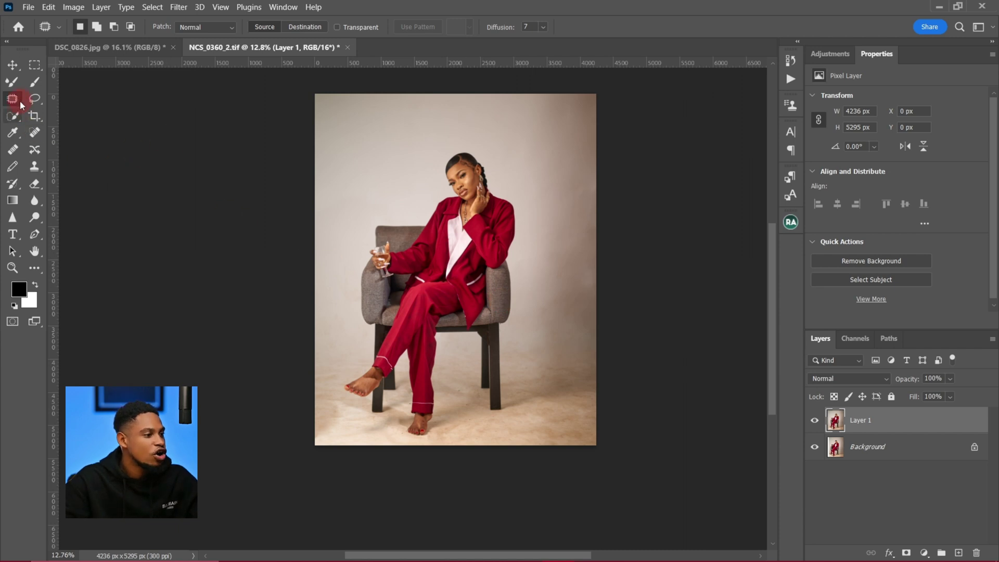
Select the seated woman and chair with the Object Selection tool in Rectangle mode, and check the selection edges.
click(12, 117)
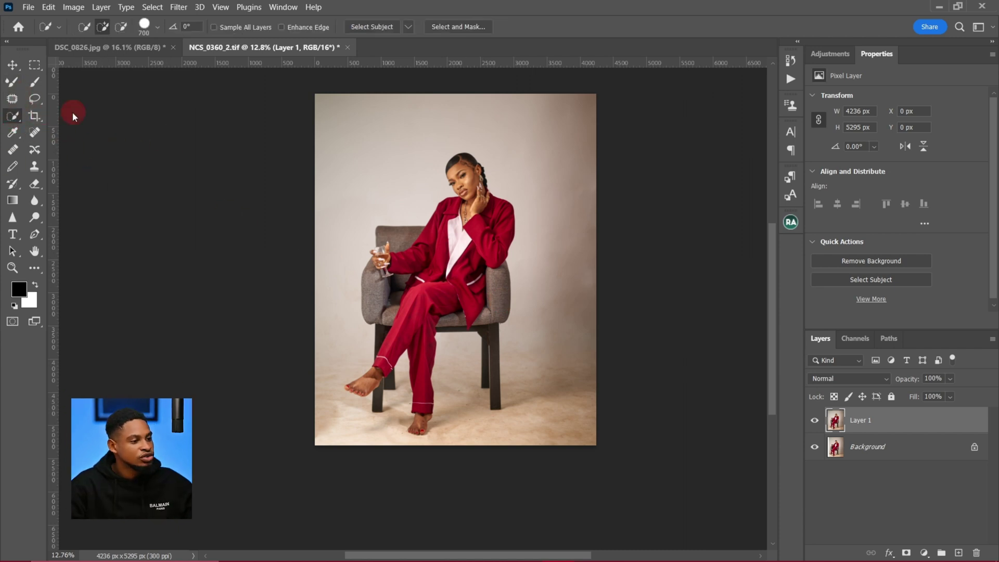
key(shift+w)
drag(333, 103, 533, 426)
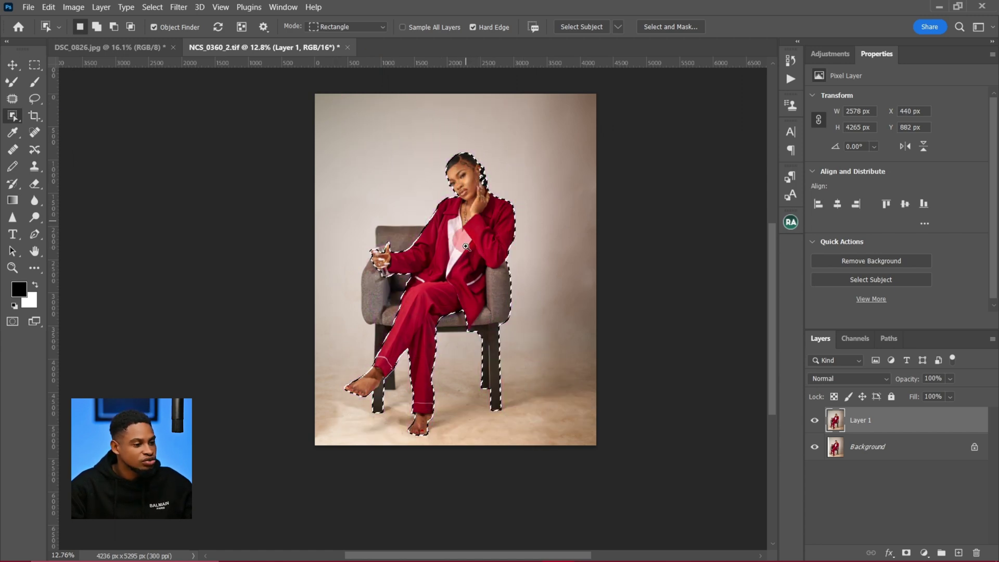
key(z)
drag(403, 246, 393, 252)
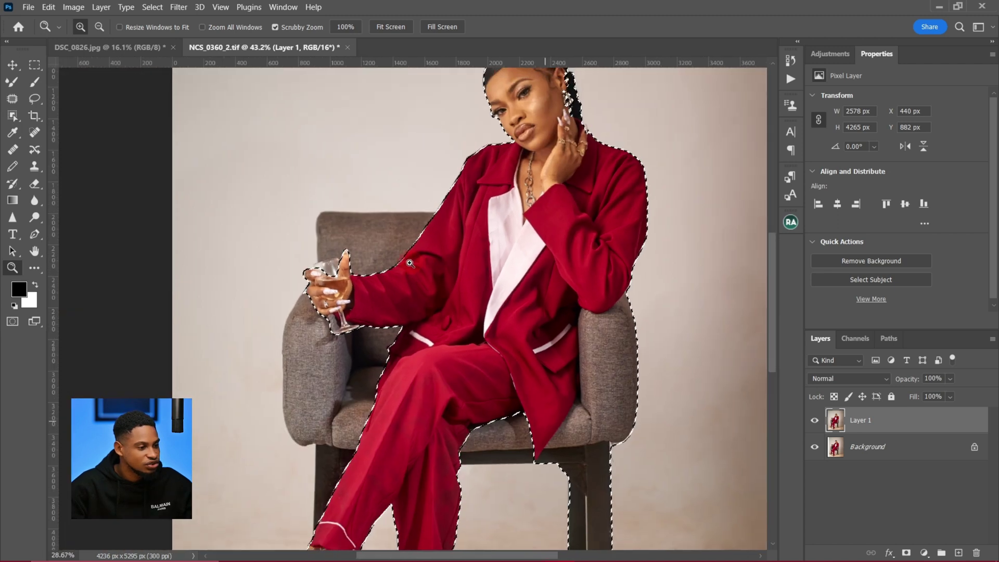
drag(481, 302, 435, 290)
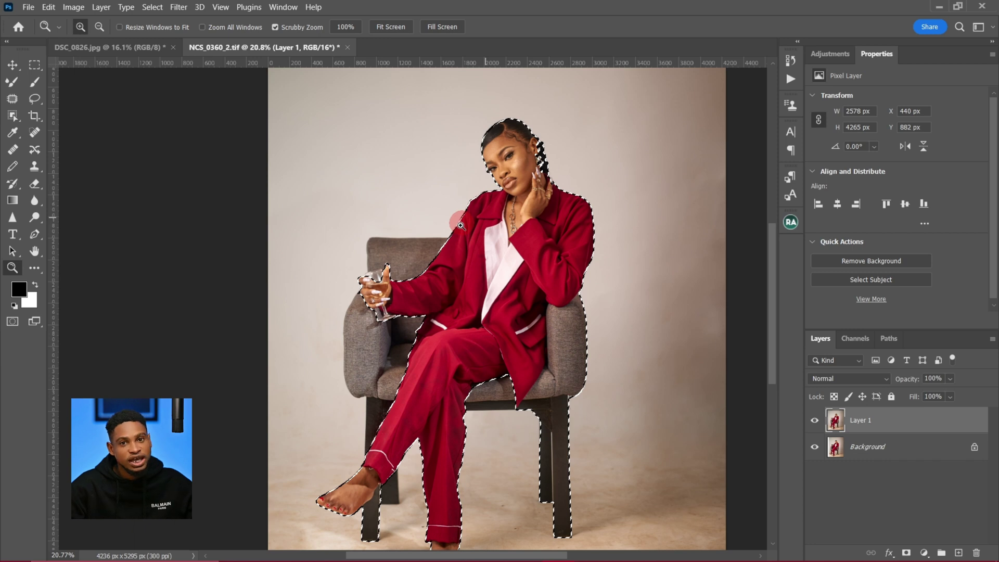
key(w)
click(507, 190)
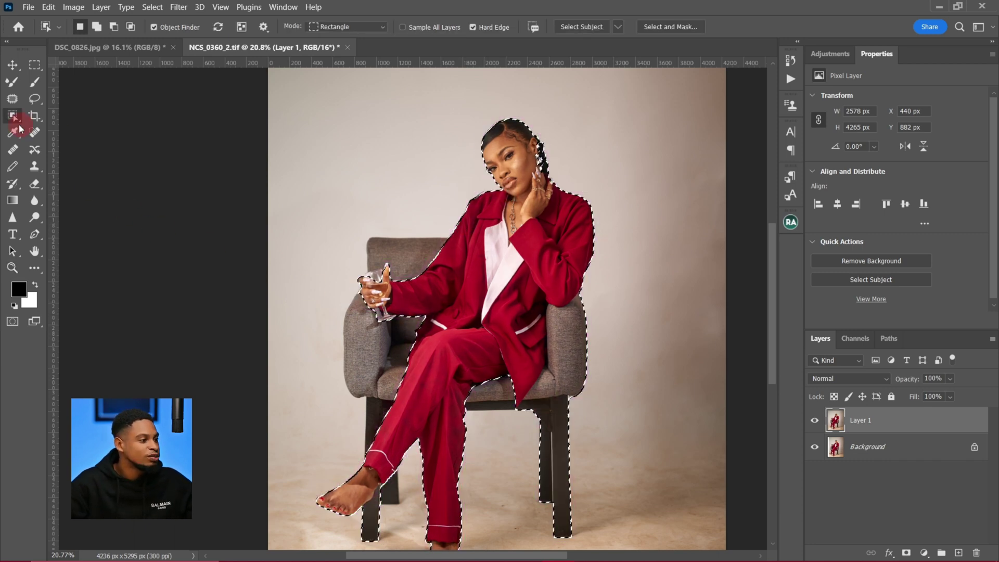
Add the chair's backrest and left armrest to the selection using the Quick Selection tool with a 250 px brush.
drag(13, 116, 71, 129)
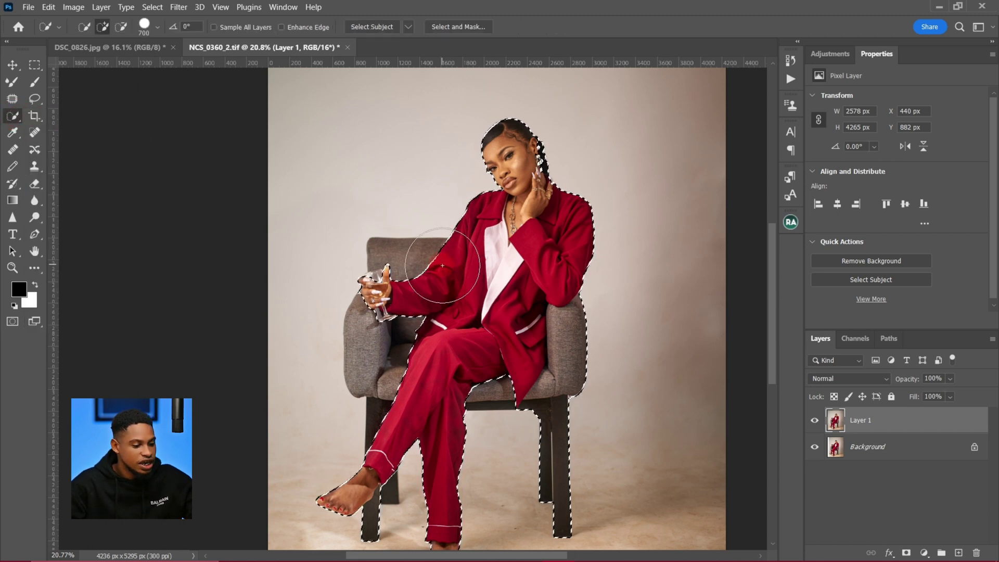
key(bracketleft)
key(bracketleft)
key(bracketleft)
click(425, 264)
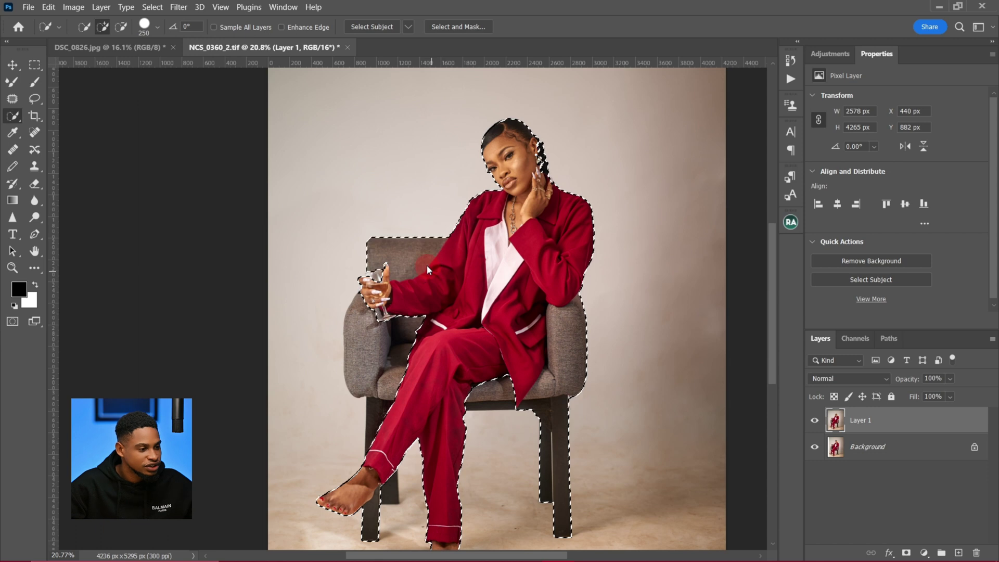
mouse_move(415, 263)
mouse_down()
mouse_move(373, 277)
mouse_move(369, 321)
mouse_up()
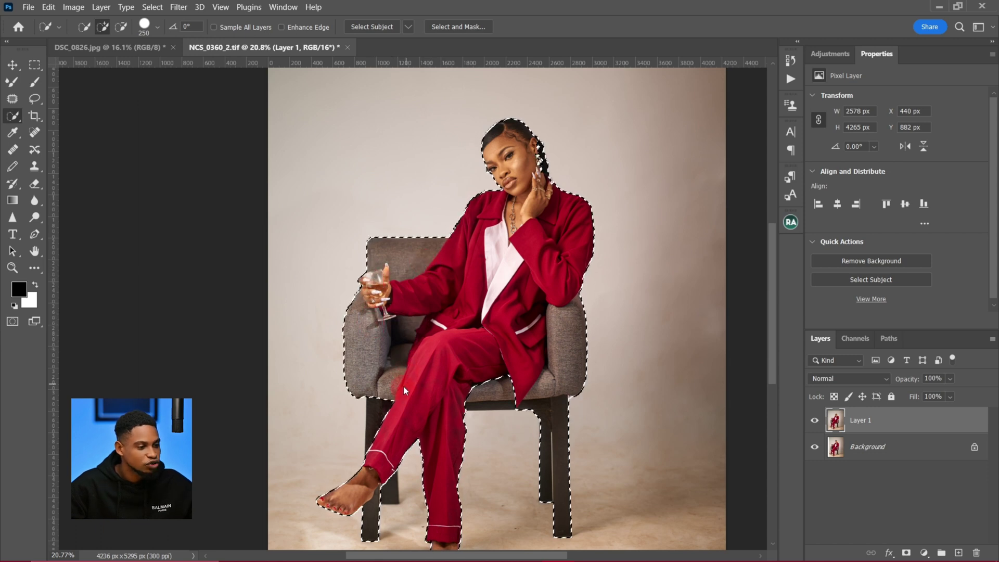
Add the missing seat area below the jacket and the chair's rear leg to the selection, and check the edges around the head.
key(alt)
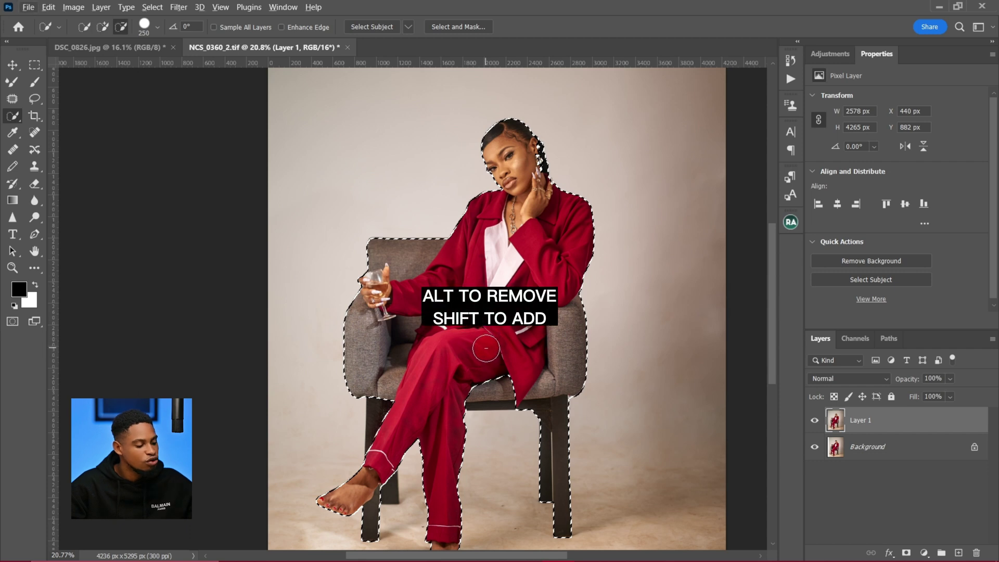
mouse_move(488, 348)
mouse_down()
mouse_move(501, 364)
mouse_move(484, 389)
mouse_move(506, 394)
mouse_up()
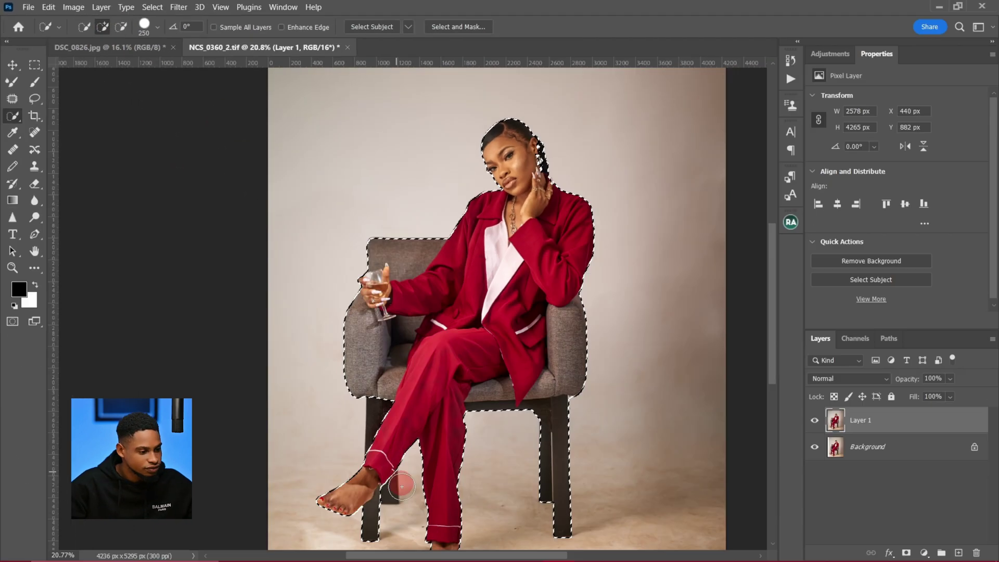
key(alt)
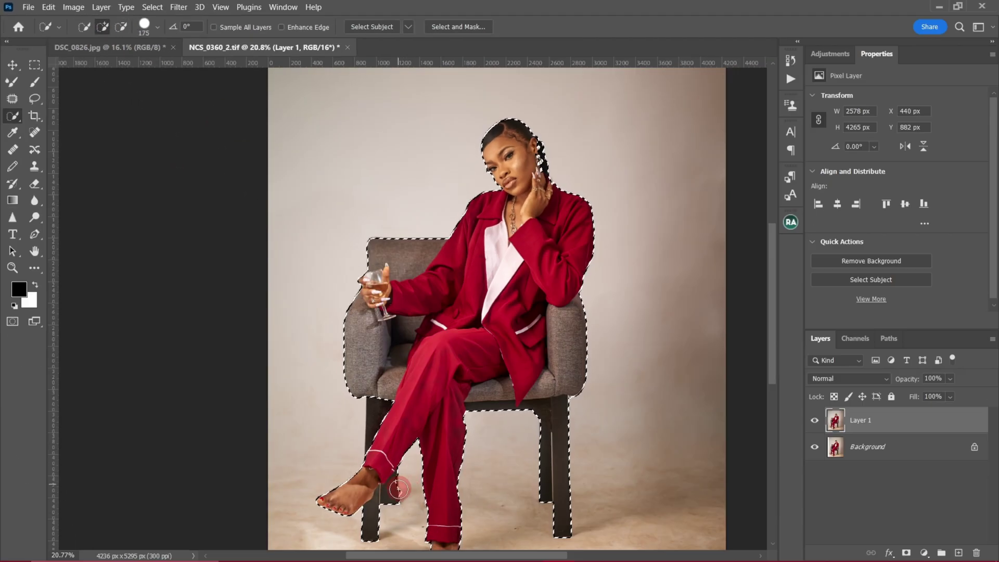
key(z)
drag(539, 156, 602, 194)
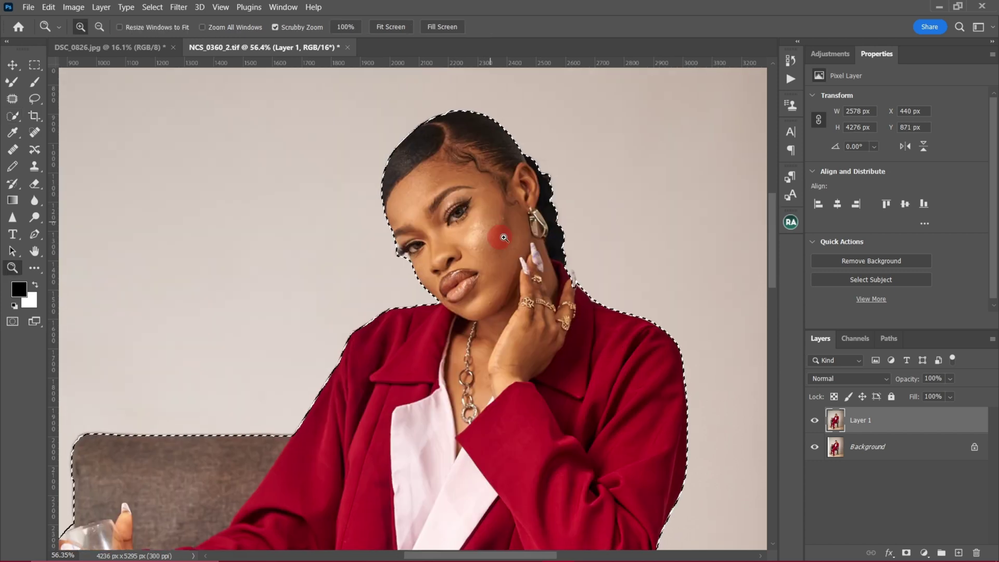
drag(501, 236, 469, 223)
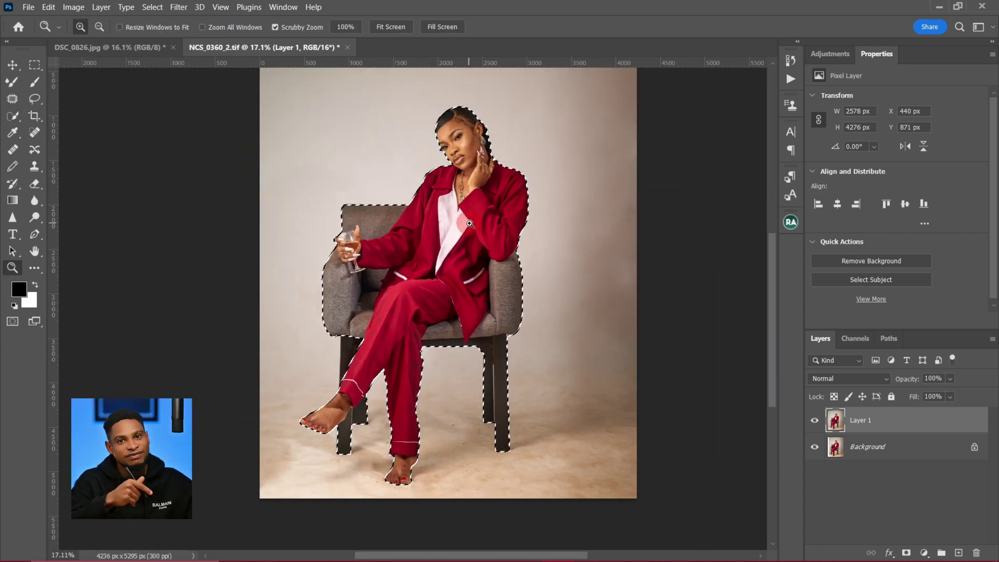
Invert the selection and copy the backdrop to a new layer.
key(ctrl+shift+i)
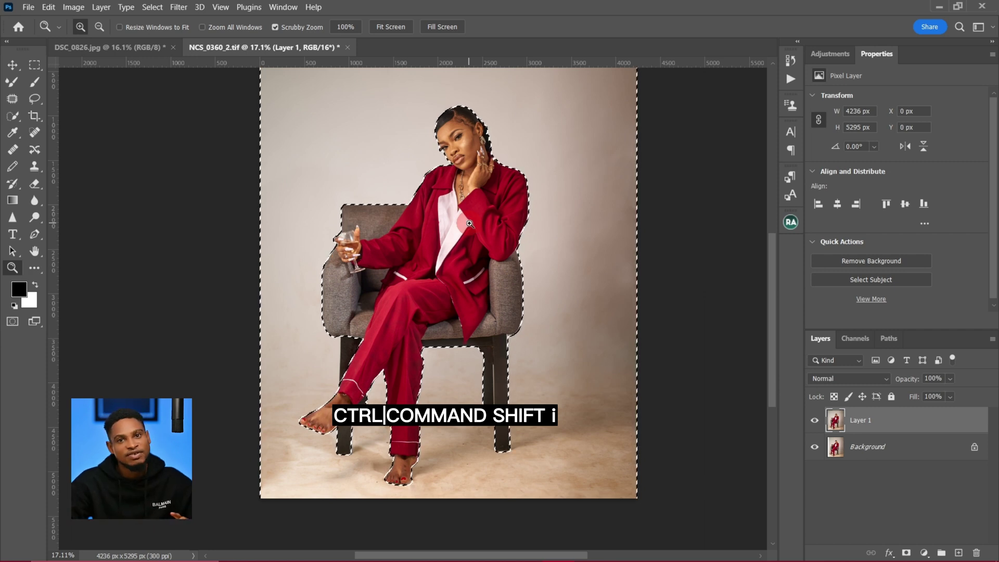
drag(501, 217, 491, 238)
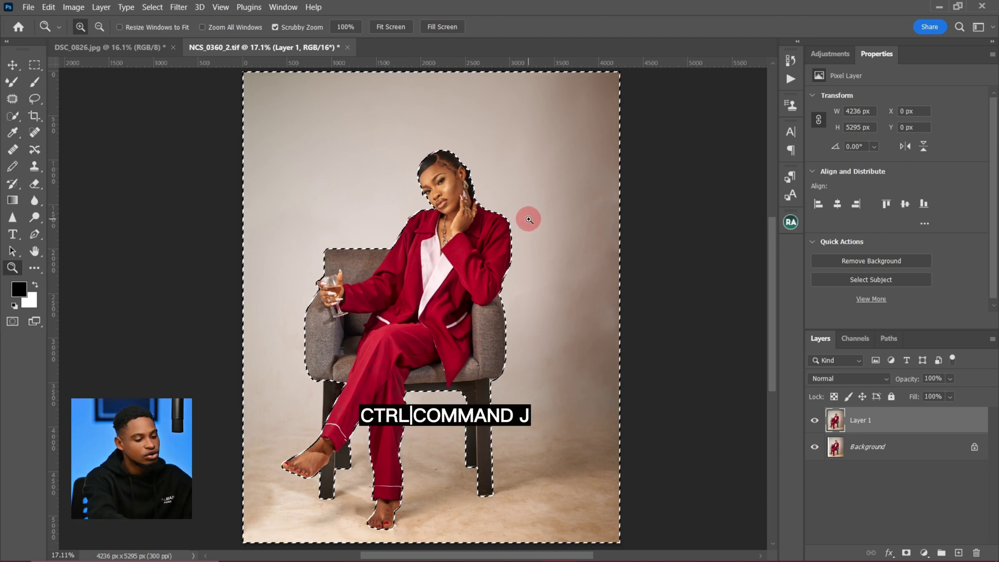
key(ctrl+j)
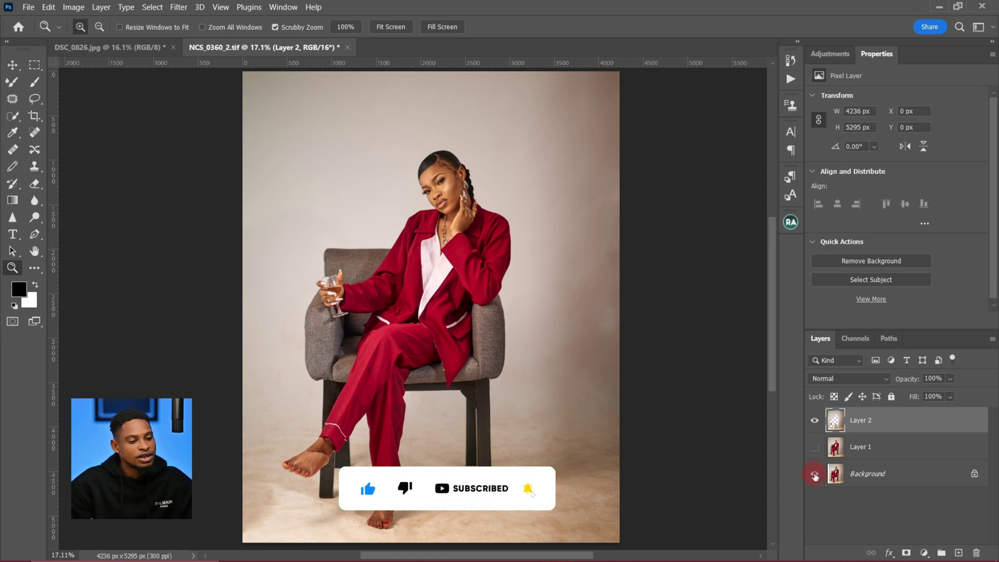
Inspect the copied backdrop on its own by hiding the layers beneath it, and show them again.
click(814, 475)
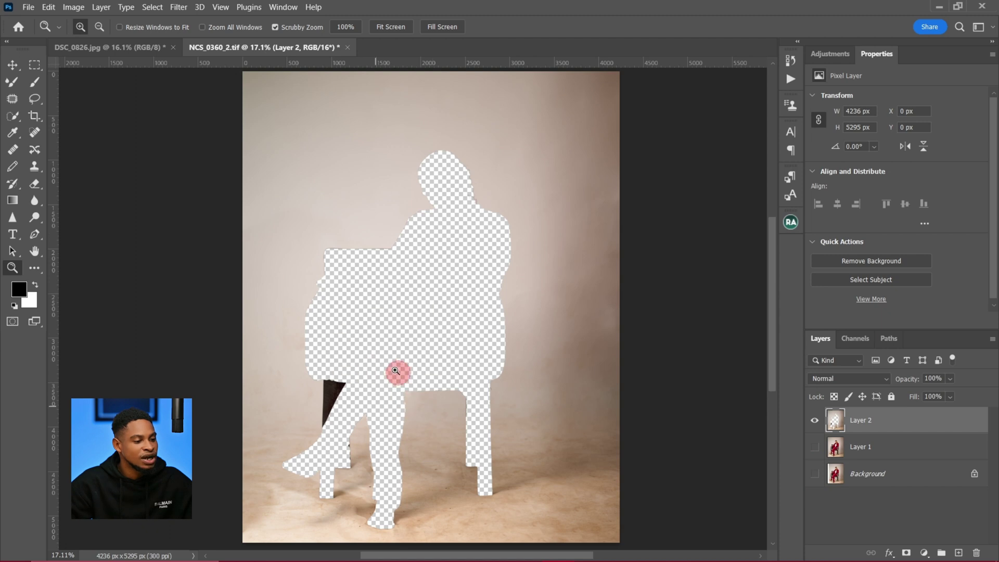
drag(813, 448, 818, 472)
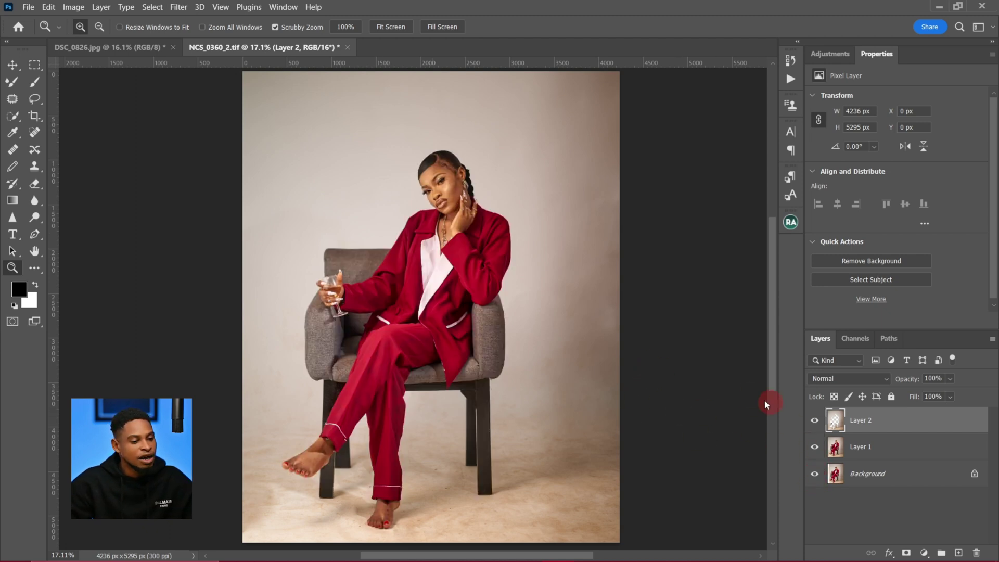
Load the copied backdrop layer's outline as a selection, invert it, and mask Layer 1 to the woman and chair.
click(847, 445)
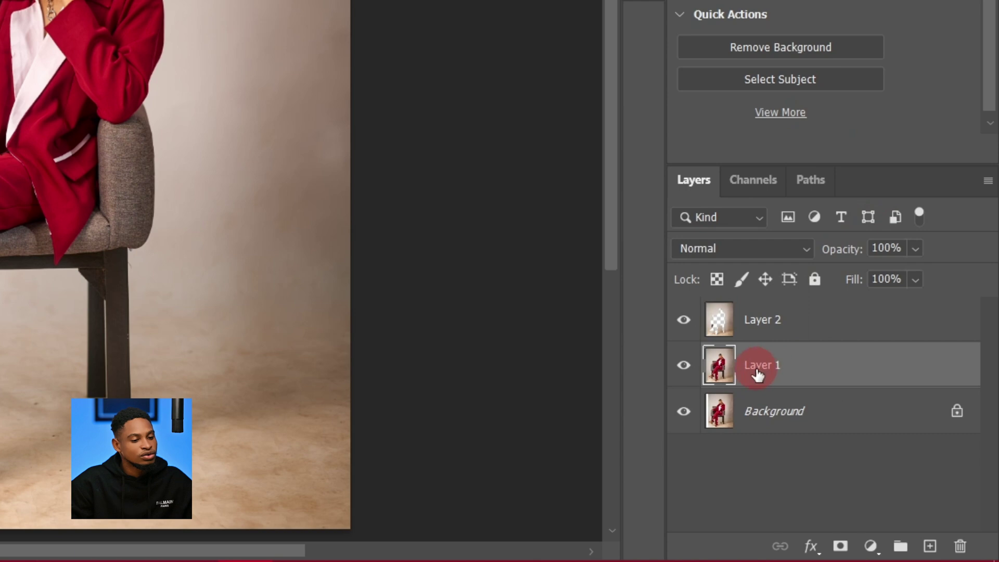
ctrl+click(722, 322)
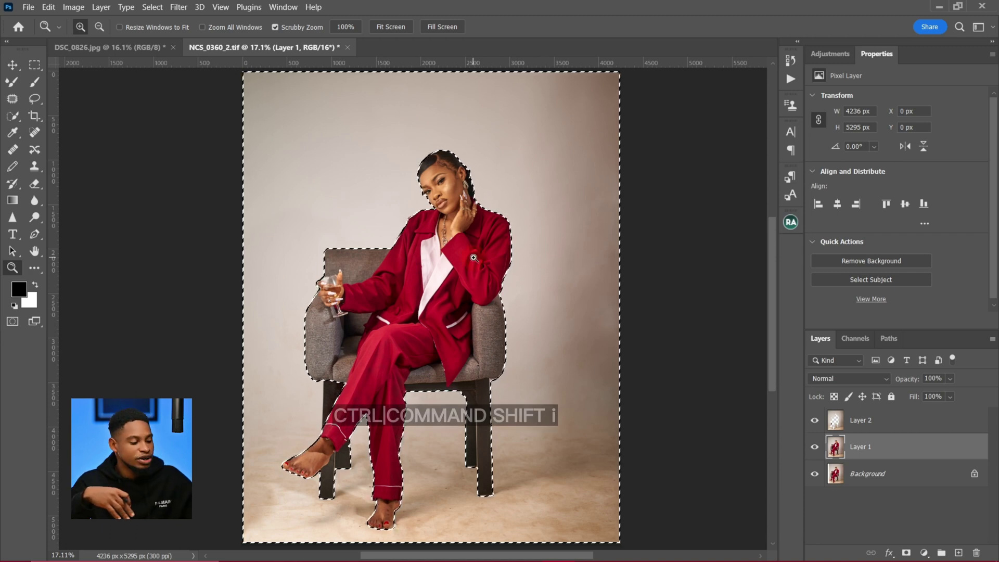
key(ctrl+shift+i)
key(ctrl+shift+i)
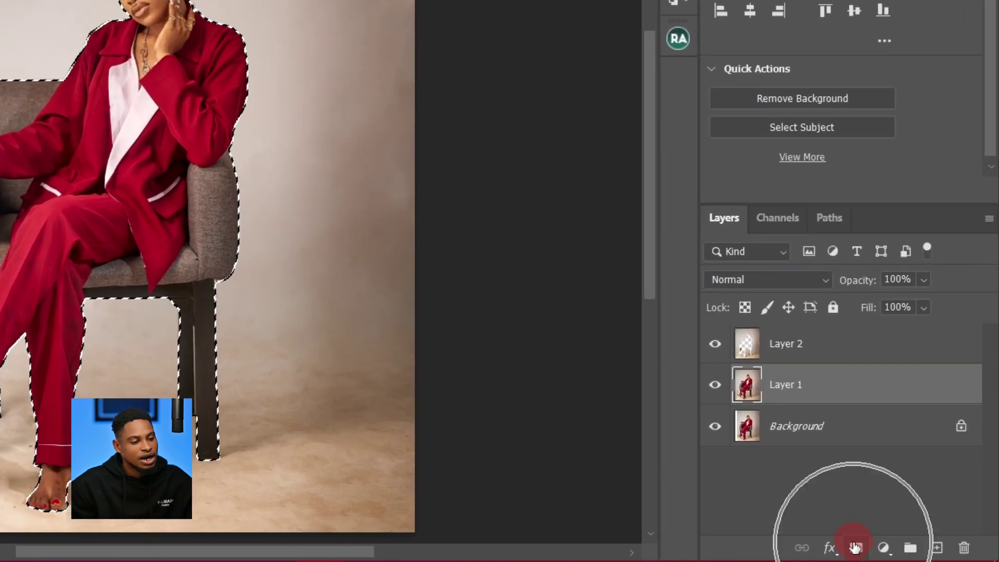
click(869, 548)
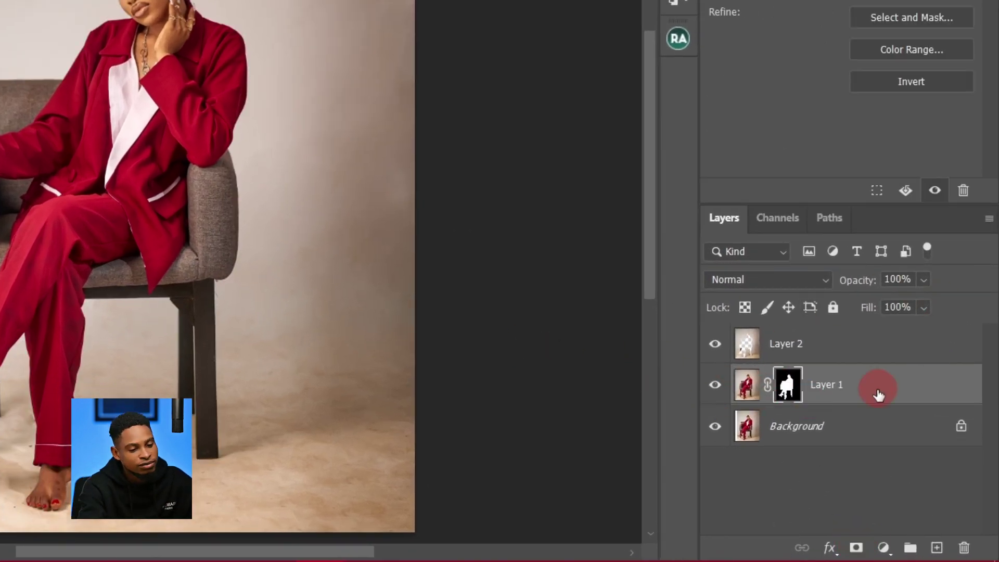
Rename Layer 1 as subject and Layer 2 as background, and move the background layer below the subject layer.
double_click(830, 385)
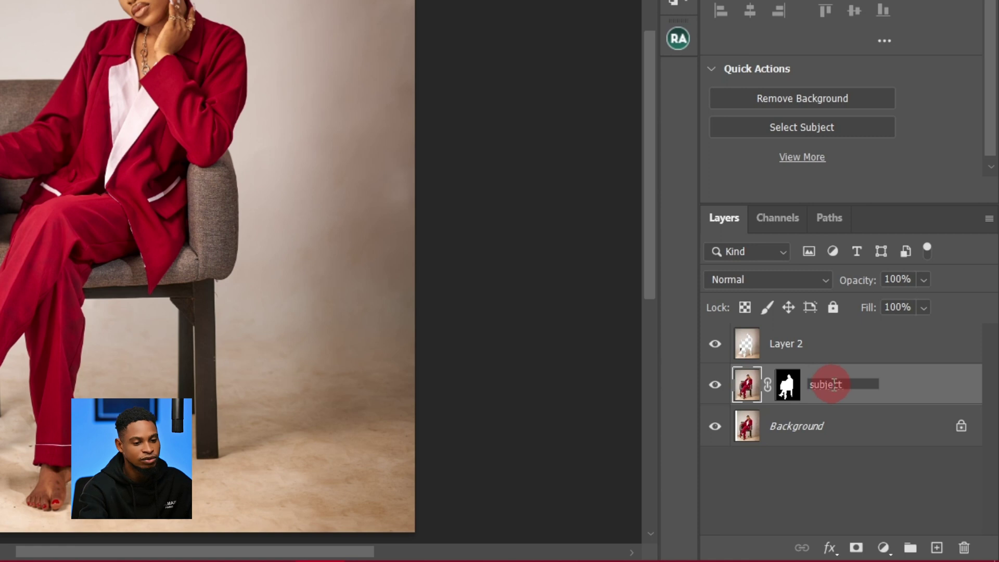
click(785, 347)
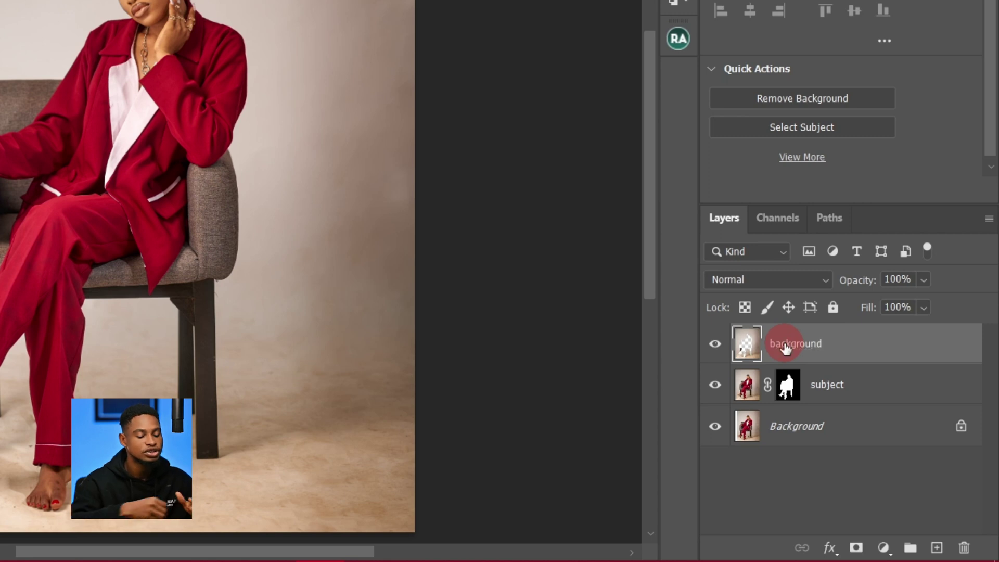
click(827, 389)
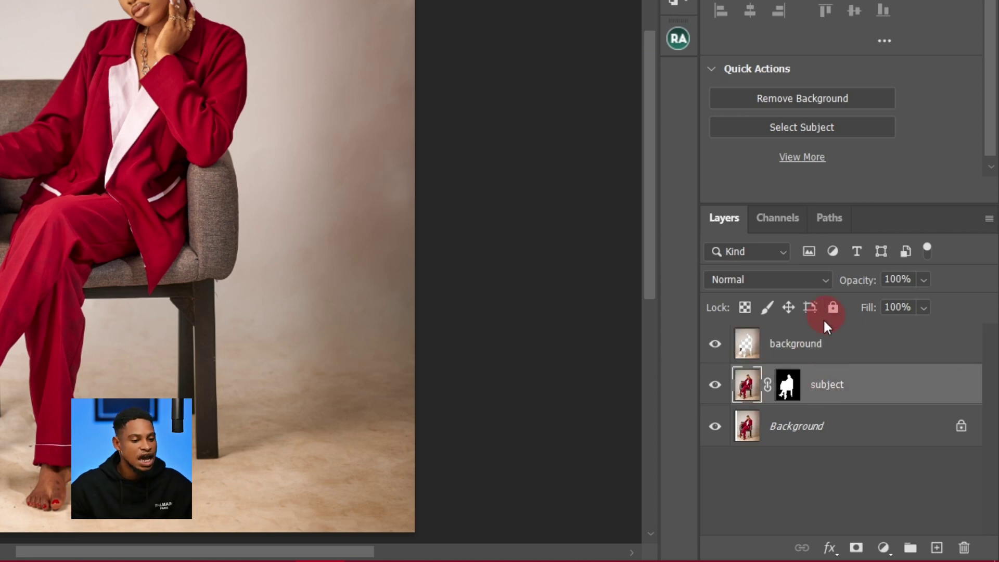
click(794, 347)
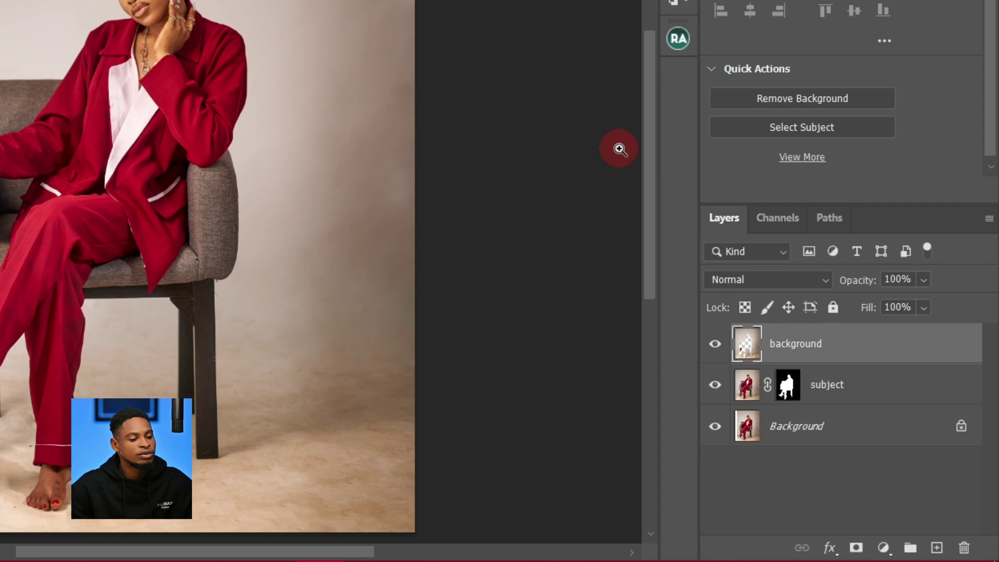
drag(818, 340, 826, 403)
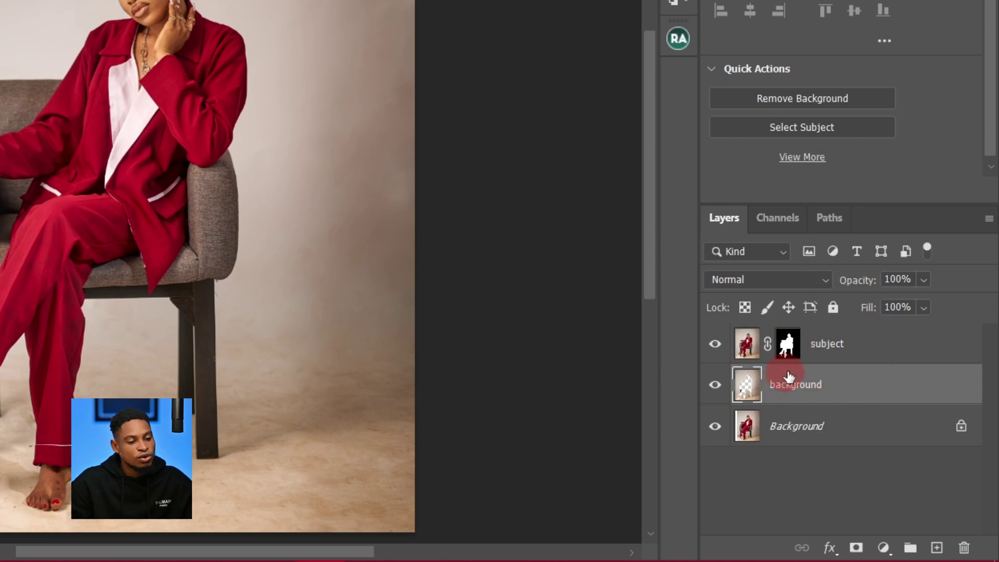
click(609, 392)
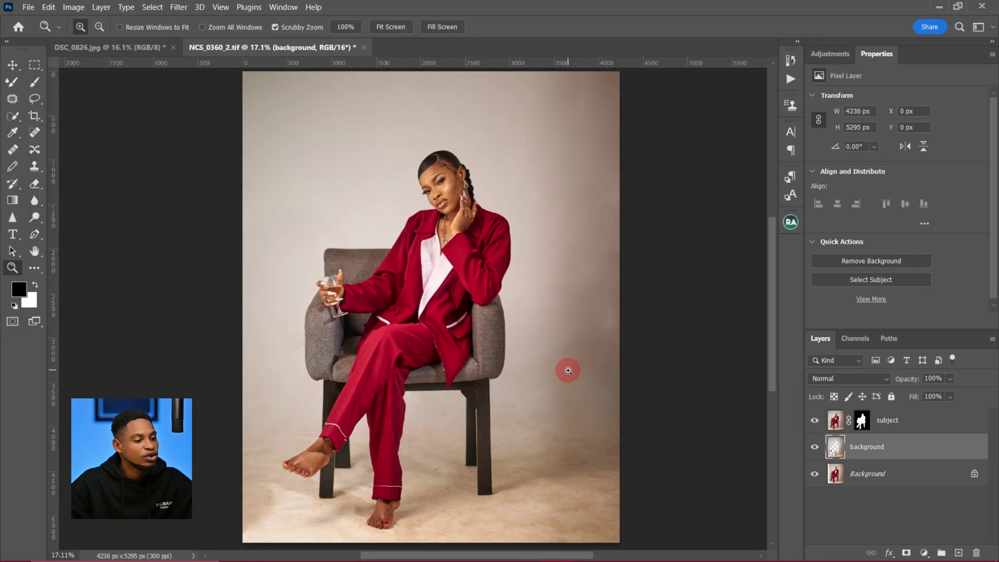
Apply a Gaussian Blur with a 45.6-pixel radius to the background layer and compare the backdrop with and without it.
click(179, 8)
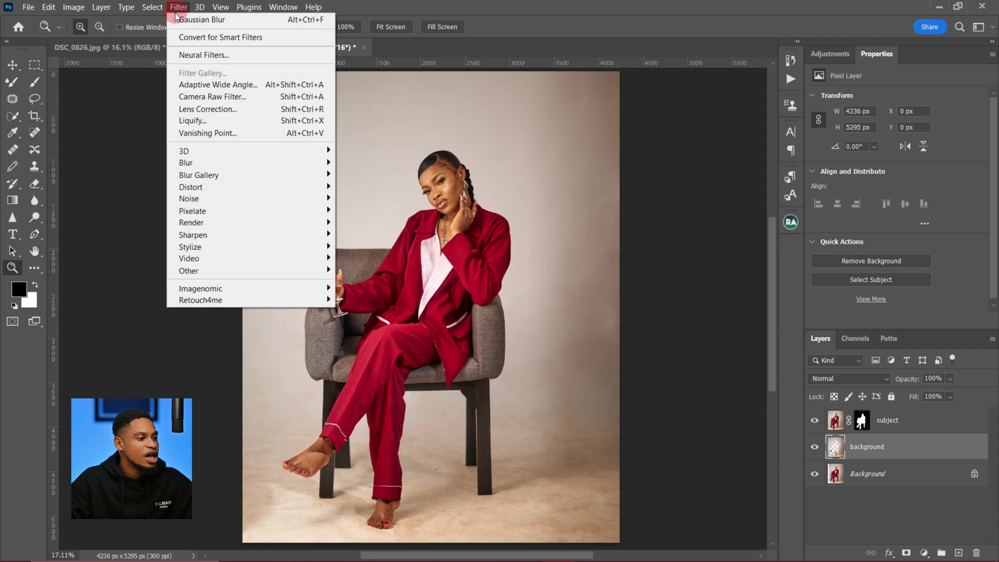
mouse_move(255, 163)
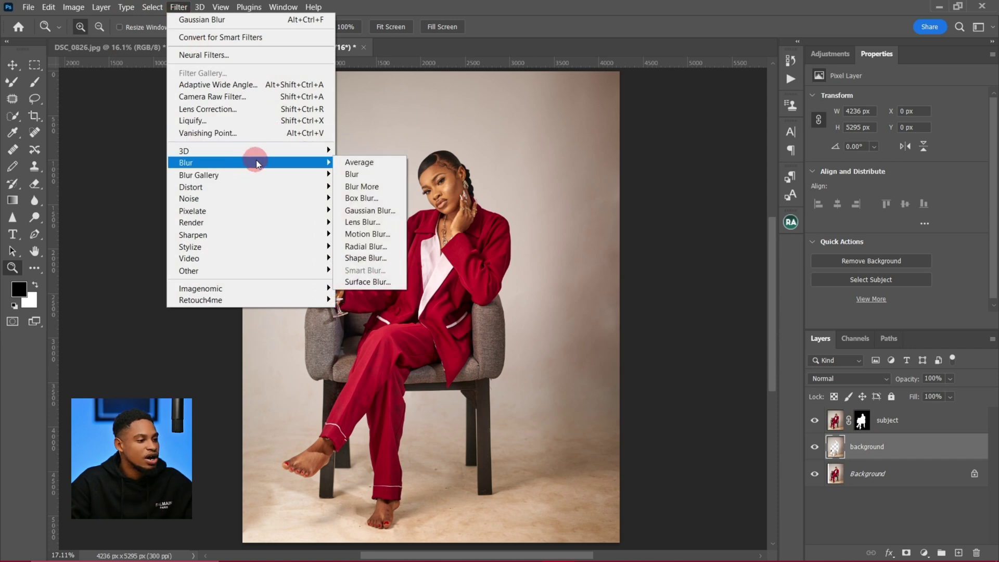
click(358, 210)
click(576, 176)
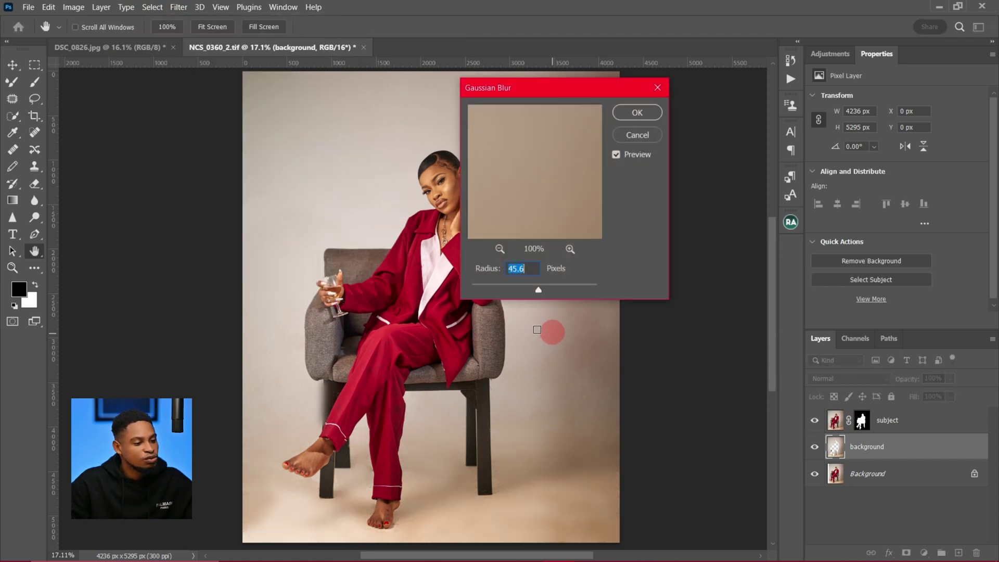
click(492, 291)
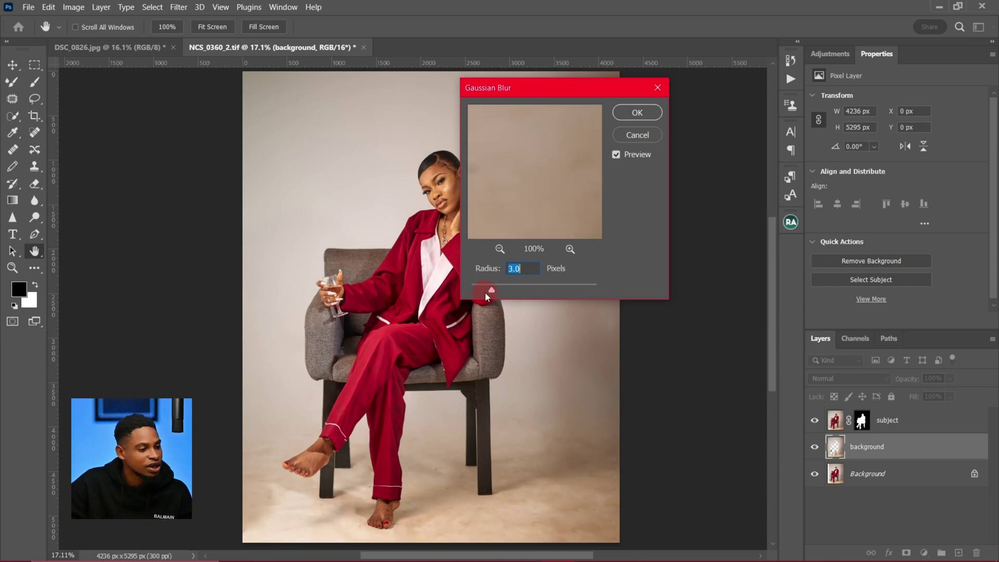
drag(524, 289, 526, 290)
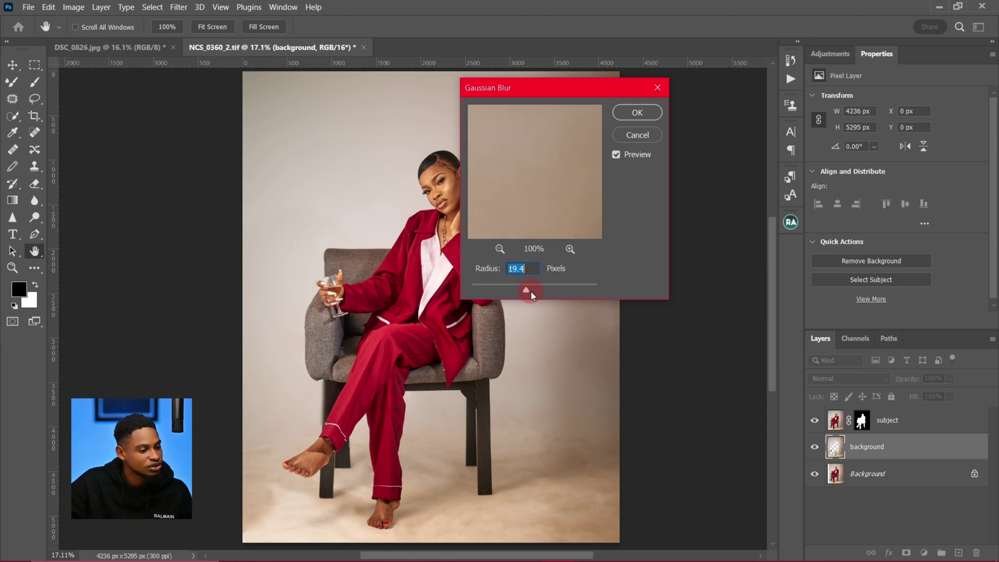
drag(532, 289, 541, 289)
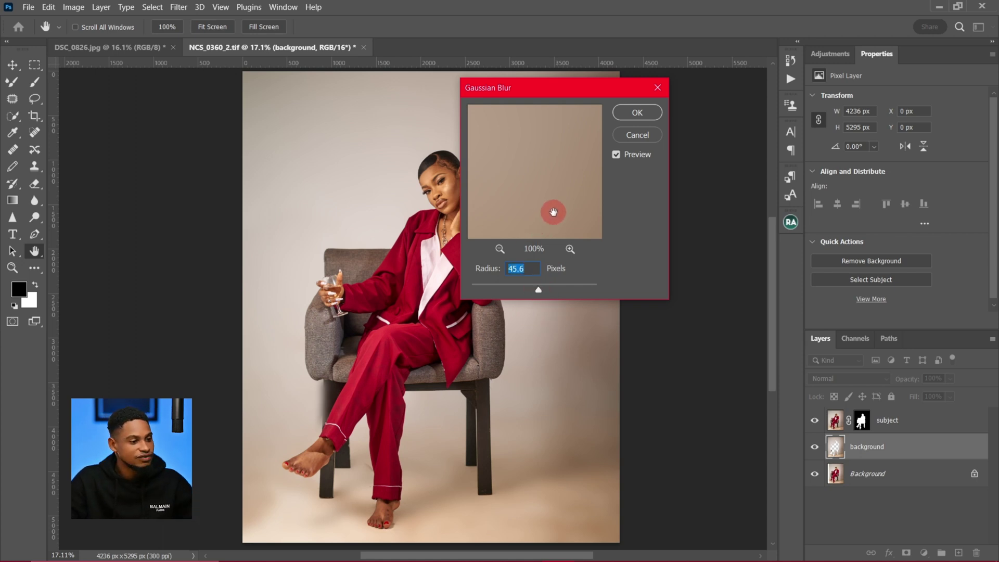
click(639, 110)
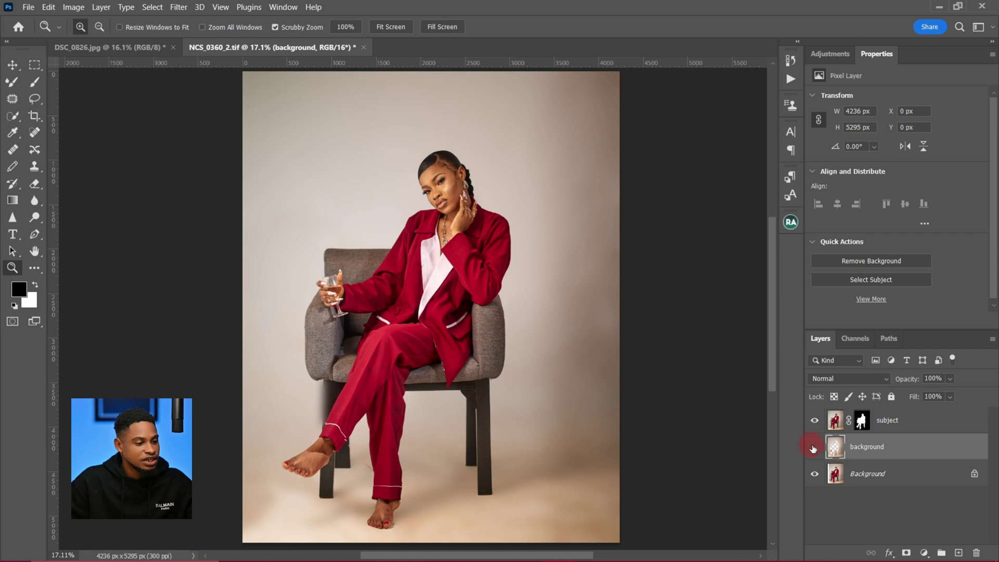
click(813, 448)
click(814, 448)
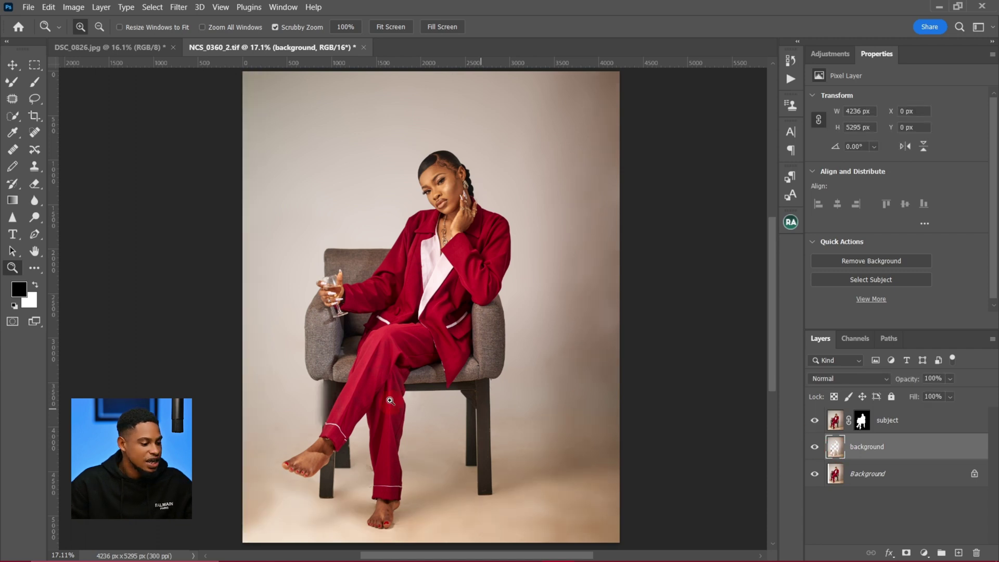
Paint white on the subject layer's mask with a 125 px brush to restore the chair leg beside the crossed leg.
drag(338, 429, 397, 429)
drag(305, 389, 320, 409)
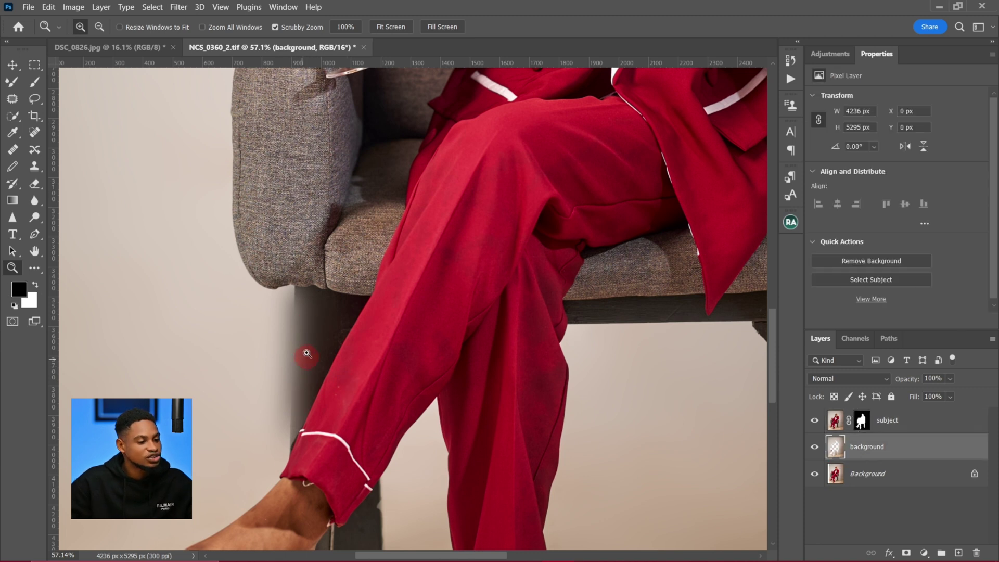
click(887, 419)
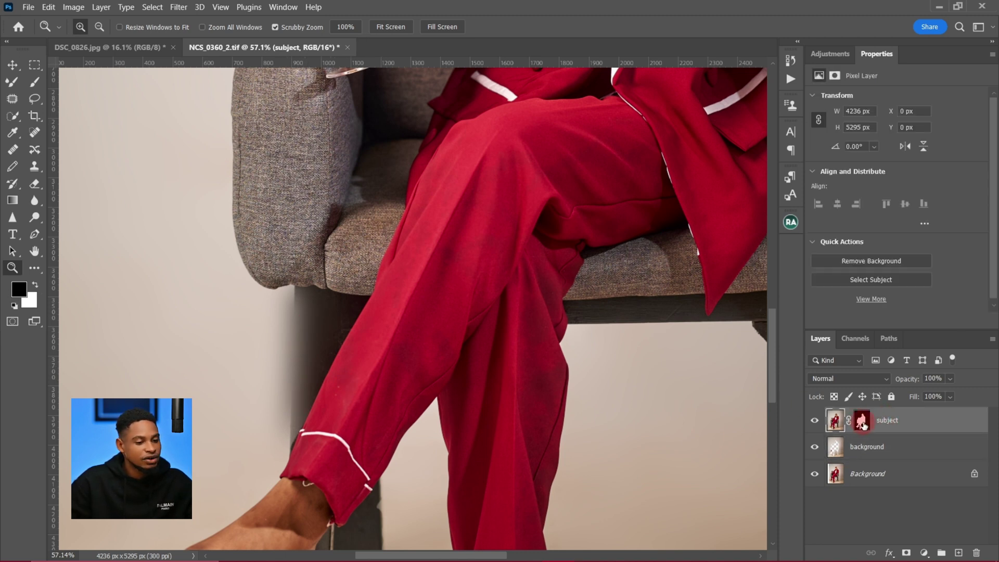
click(862, 422)
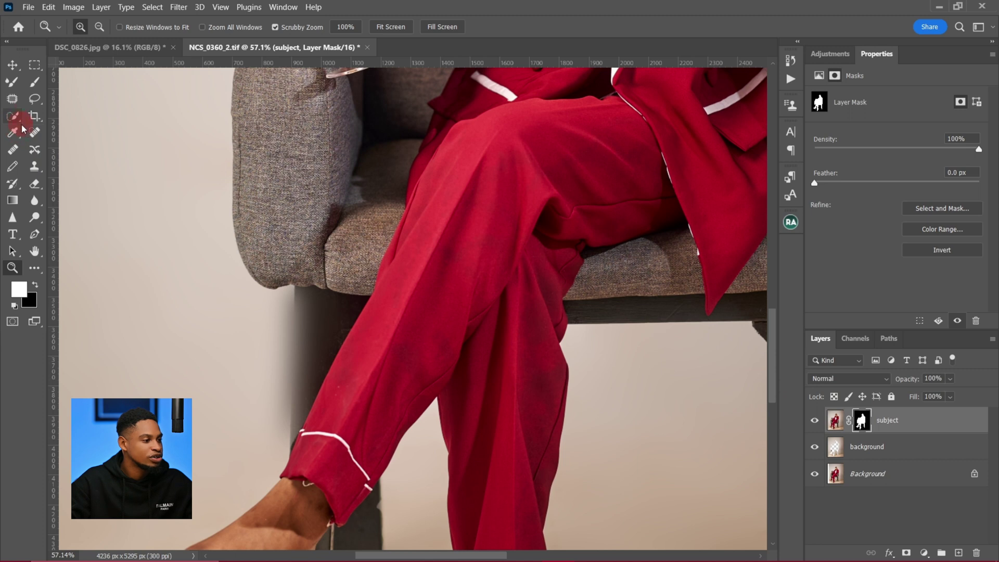
click(35, 87)
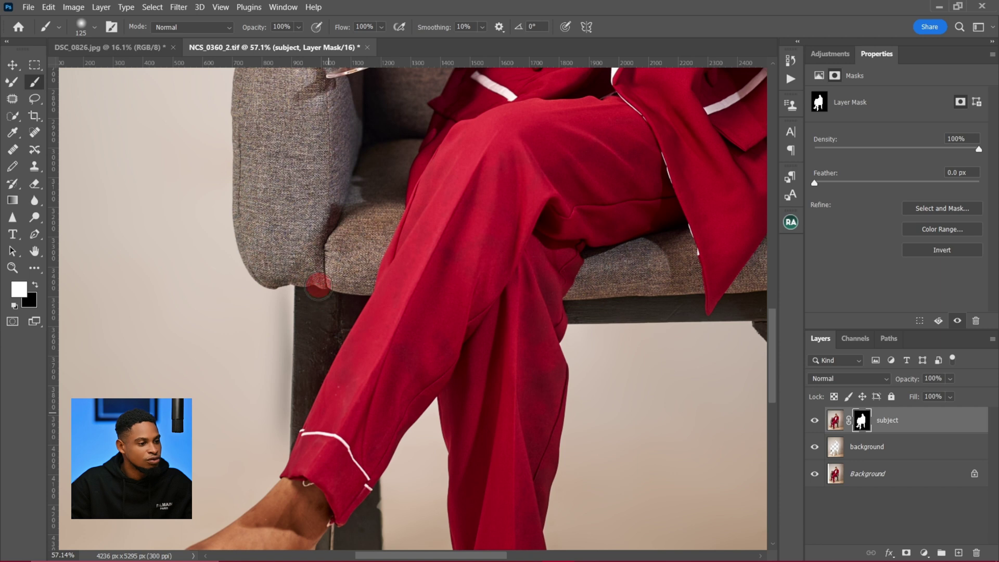
drag(495, 128, 423, 417)
Review the whole portrait and compare the backdrop with the blurred background layer hidden and shown.
key(z)
drag(416, 303, 396, 169)
drag(516, 342, 462, 350)
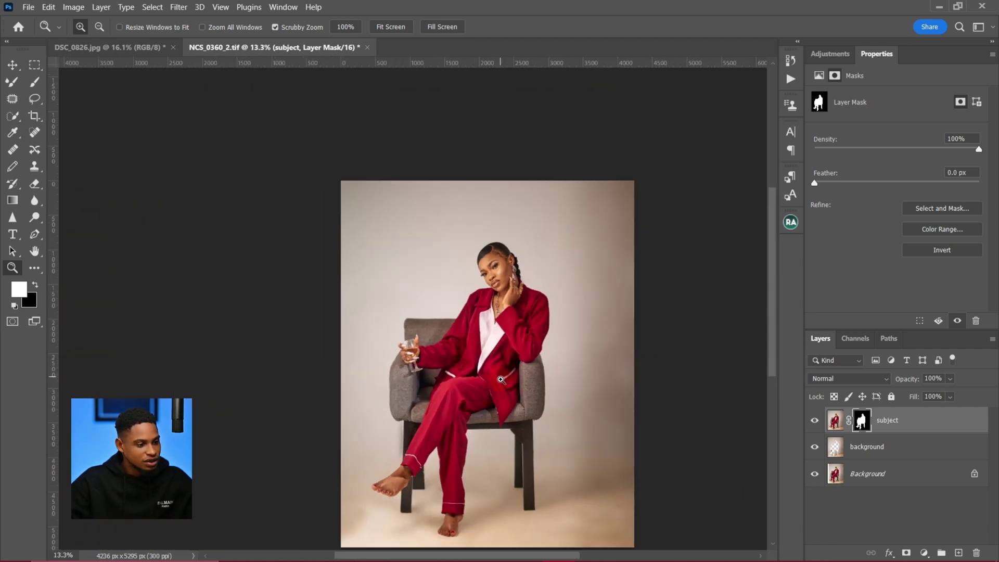
drag(517, 456, 205, 405)
drag(523, 314, 540, 409)
drag(570, 382, 542, 380)
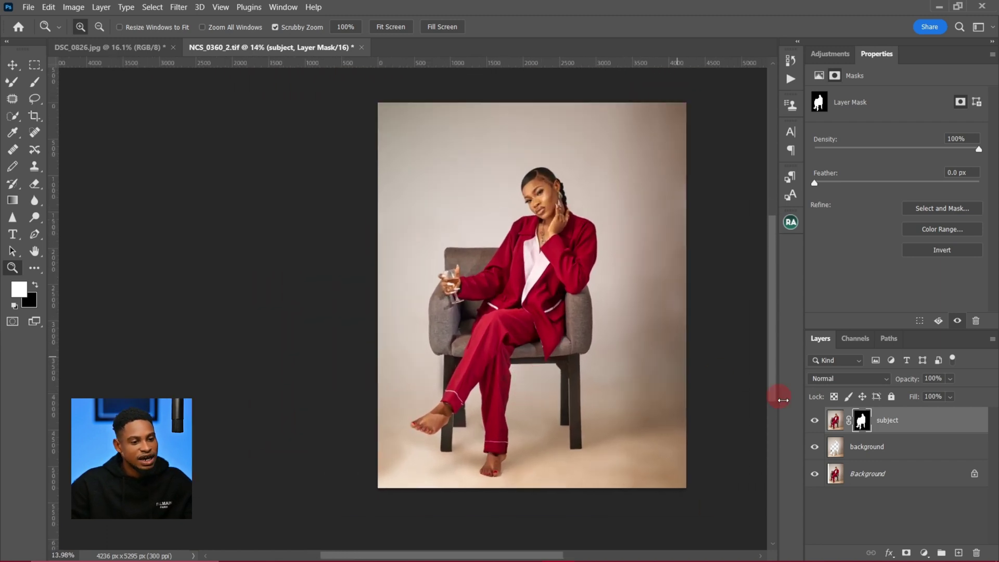
click(816, 447)
click(815, 448)
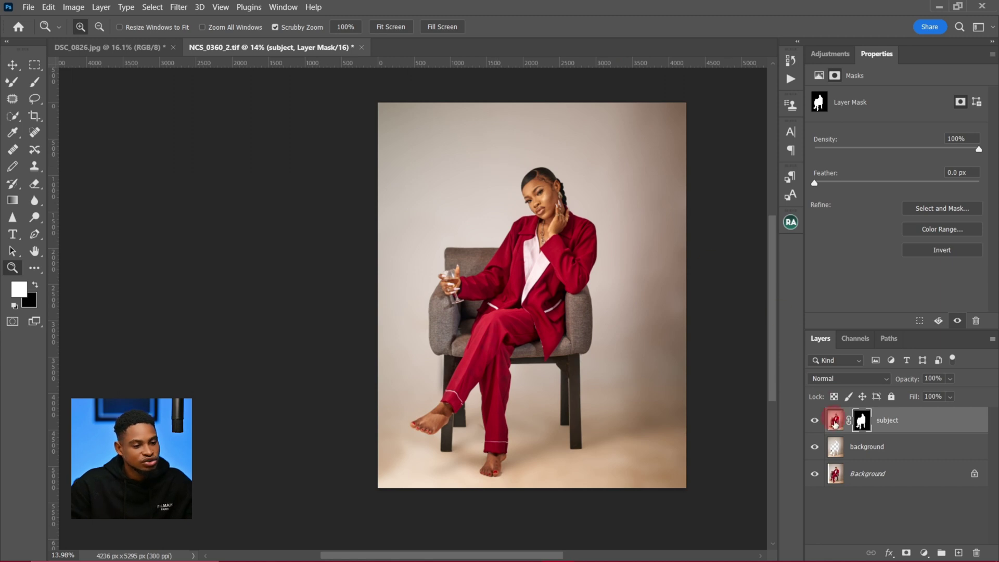
Add a Hue/Saturation adjustment above the background layer and set the Reds saturation to -100.
click(868, 452)
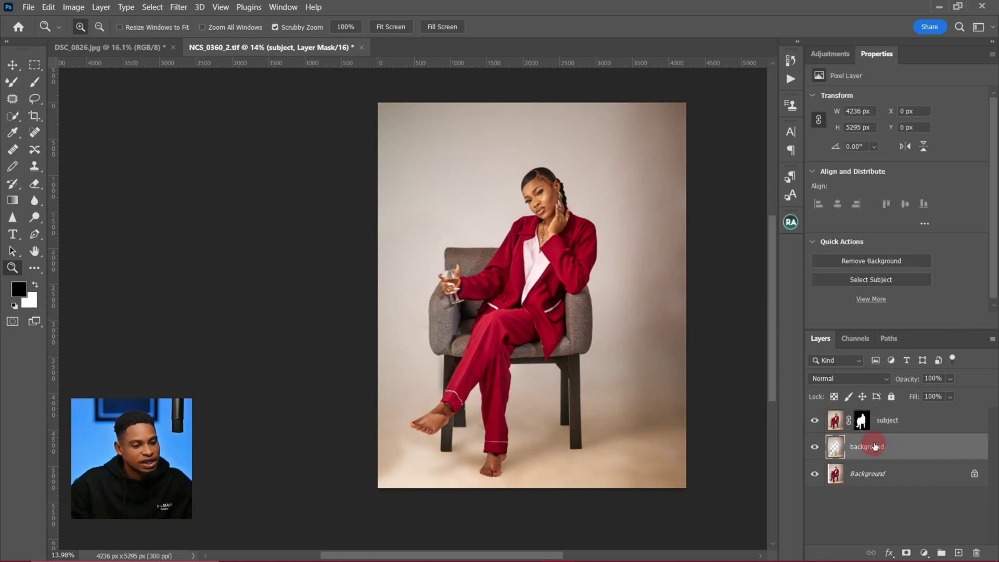
click(829, 54)
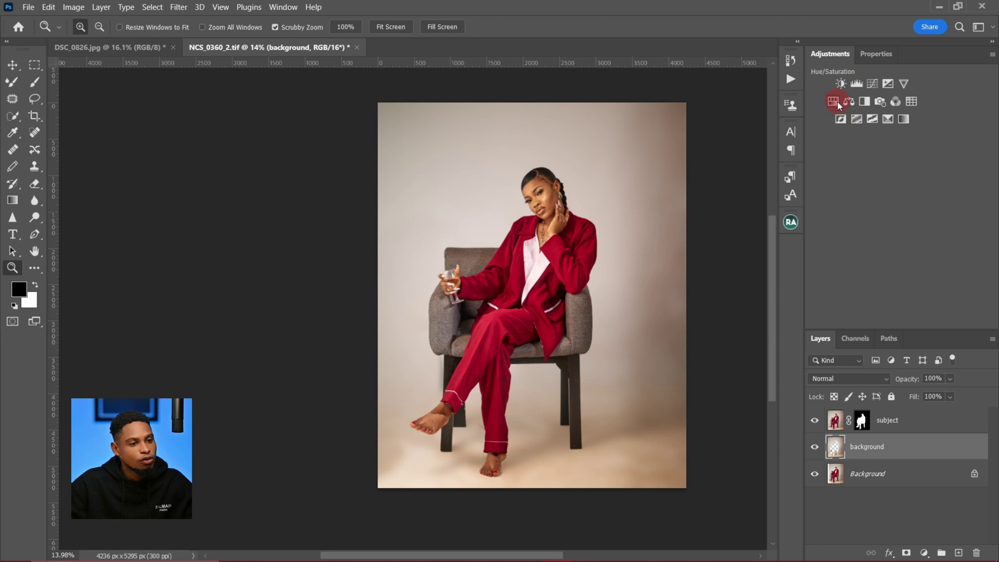
click(833, 102)
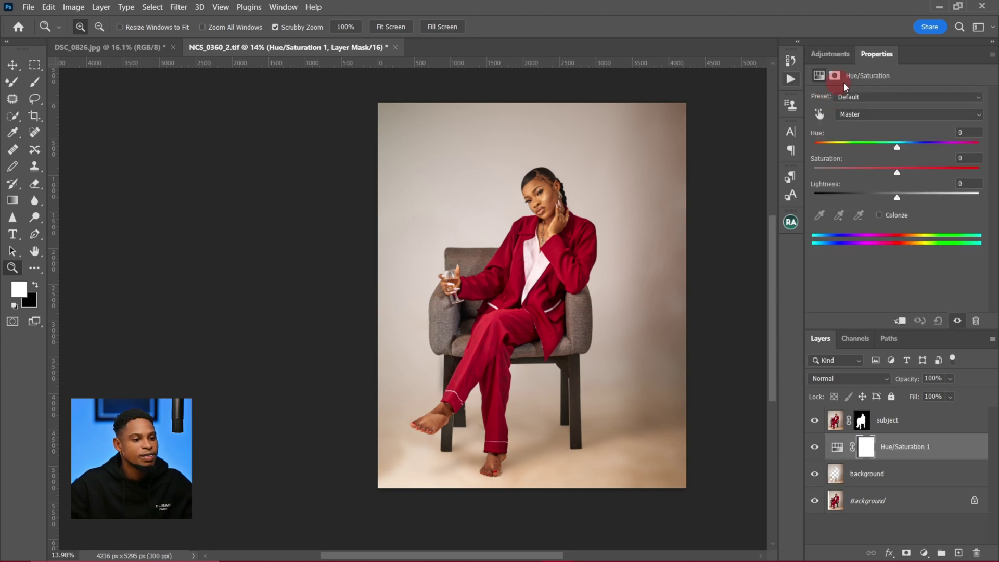
click(858, 116)
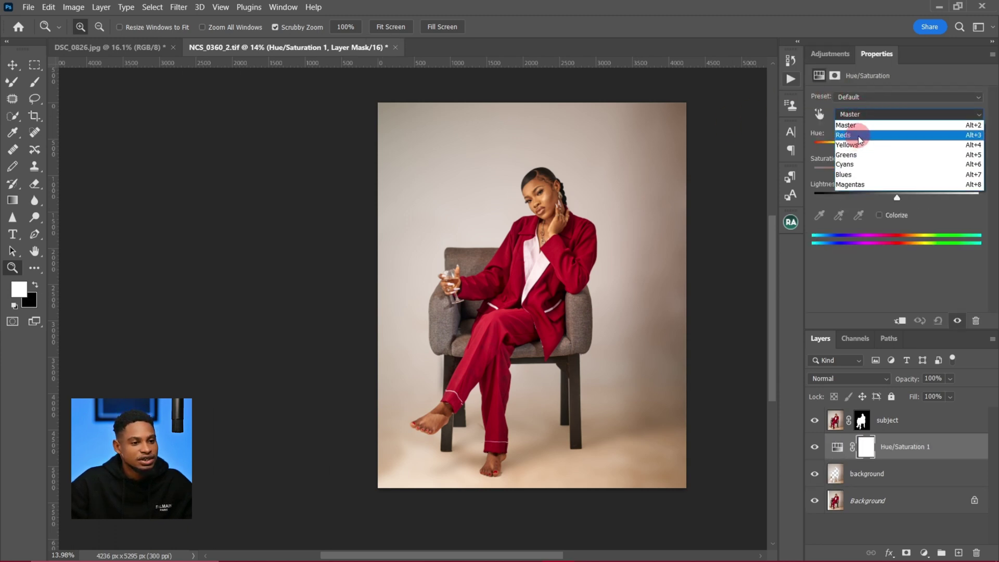
click(858, 133)
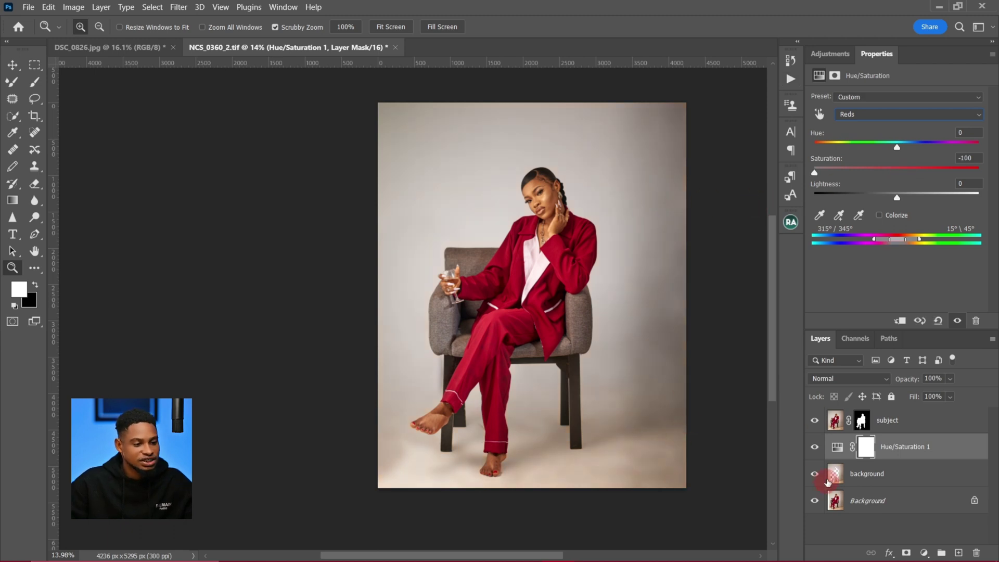
Compare the backdrop's colour with the Hue/Saturation adjustment hidden and shown, both close up and in full view.
drag(649, 438, 792, 446)
click(815, 447)
click(815, 448)
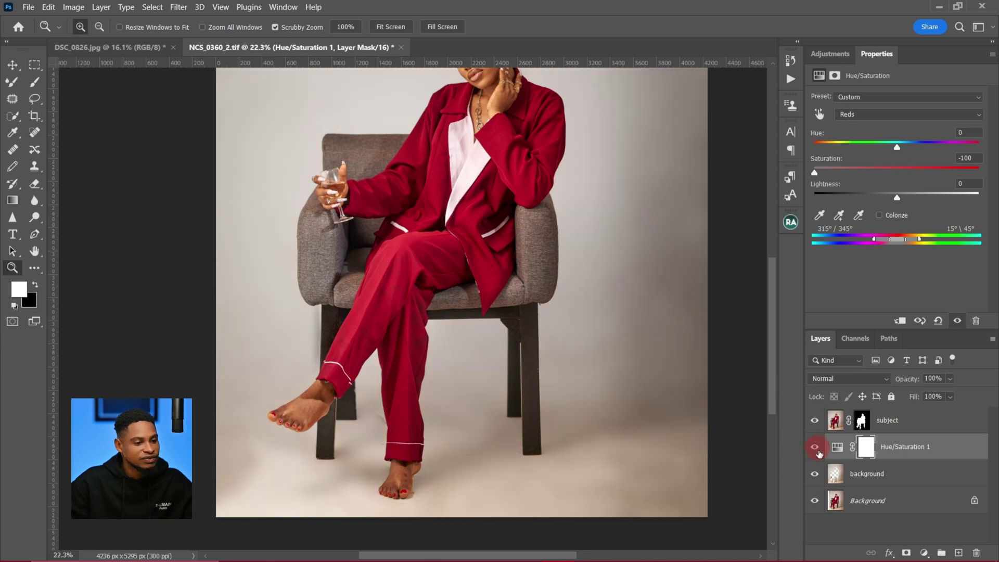
drag(630, 415, 573, 407)
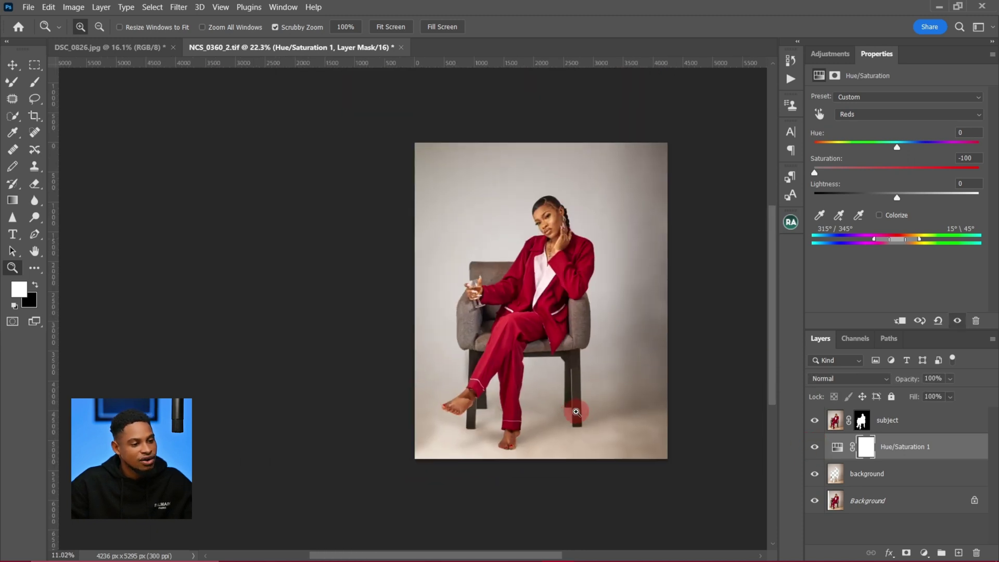
click(635, 380)
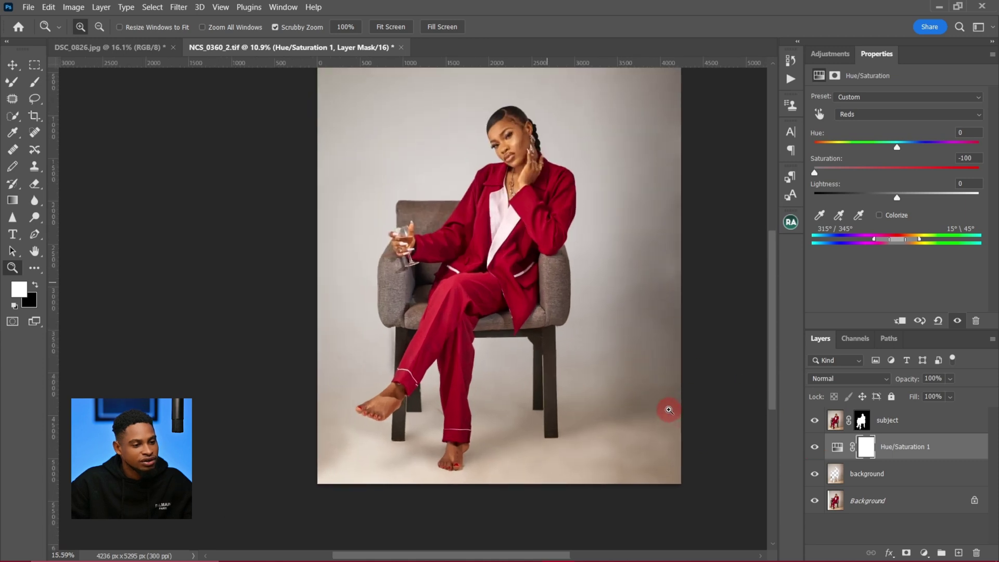
click(814, 447)
click(815, 448)
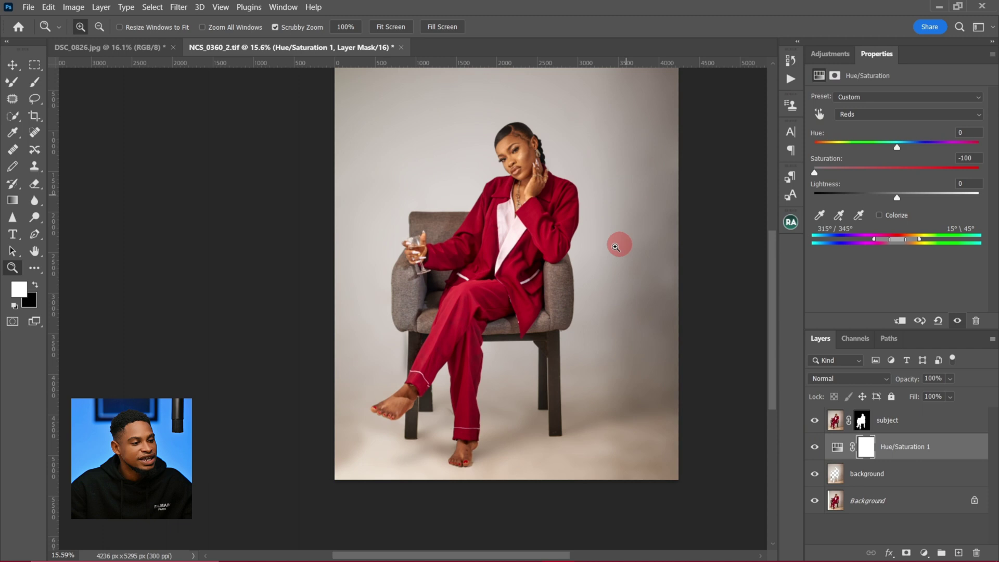
Set the Yellows saturation to -100 in the Hue/Saturation adjustment above the background layer.
click(870, 113)
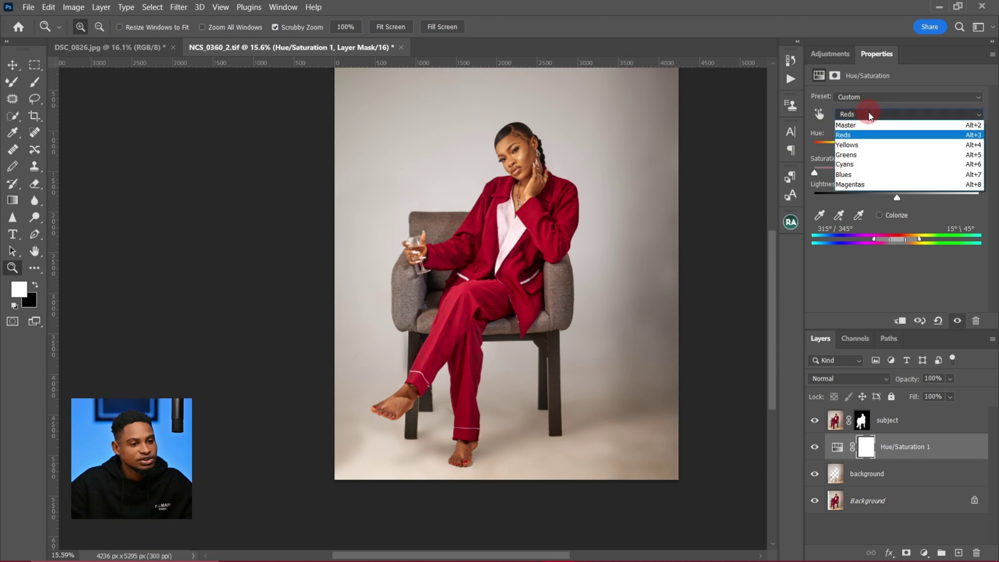
click(872, 149)
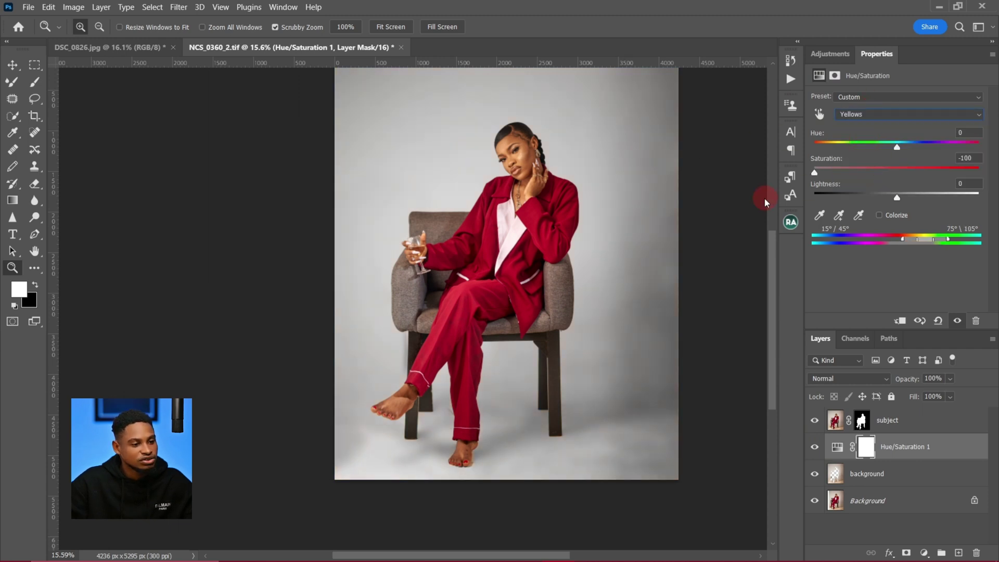
drag(580, 361, 614, 317)
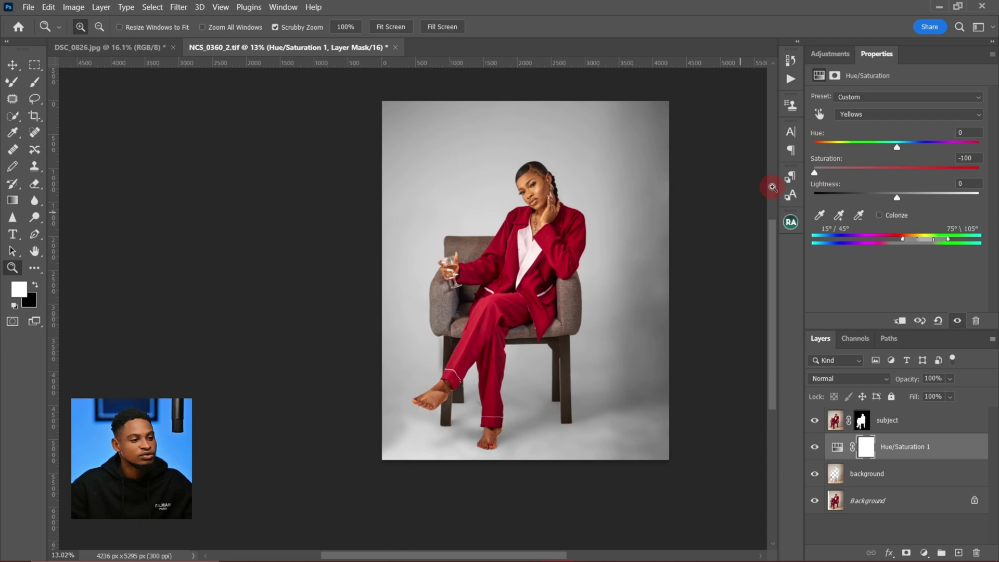
Add a Curves adjustment above Hue/Saturation using the Lighter (RGB) preset, and raise its midpoint to input 91, output 136.
click(830, 55)
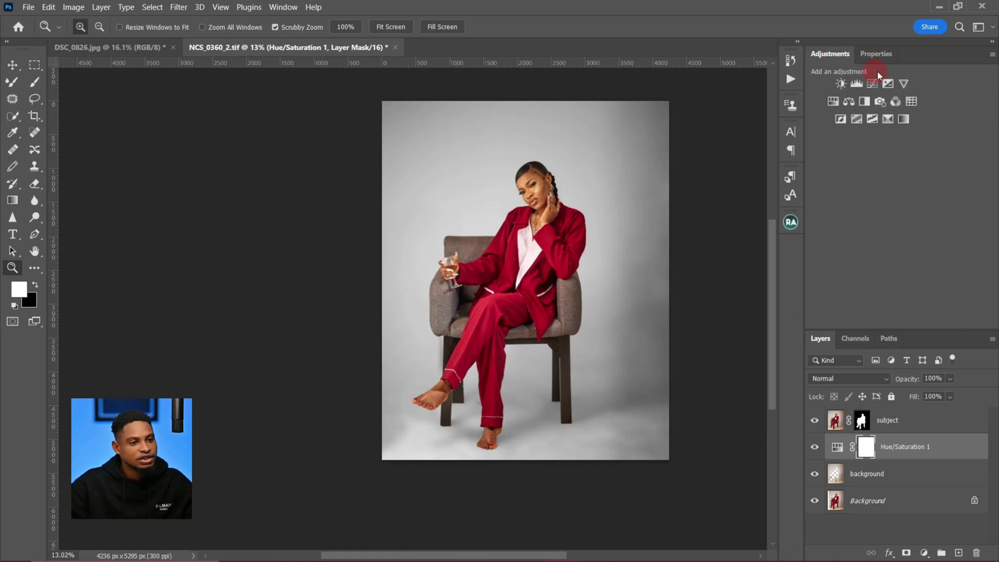
click(872, 83)
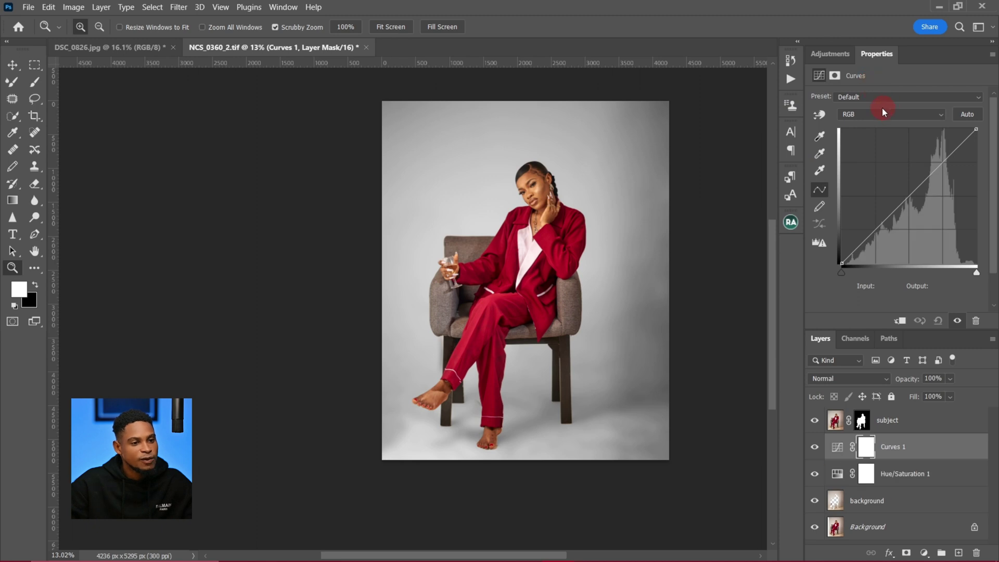
click(871, 97)
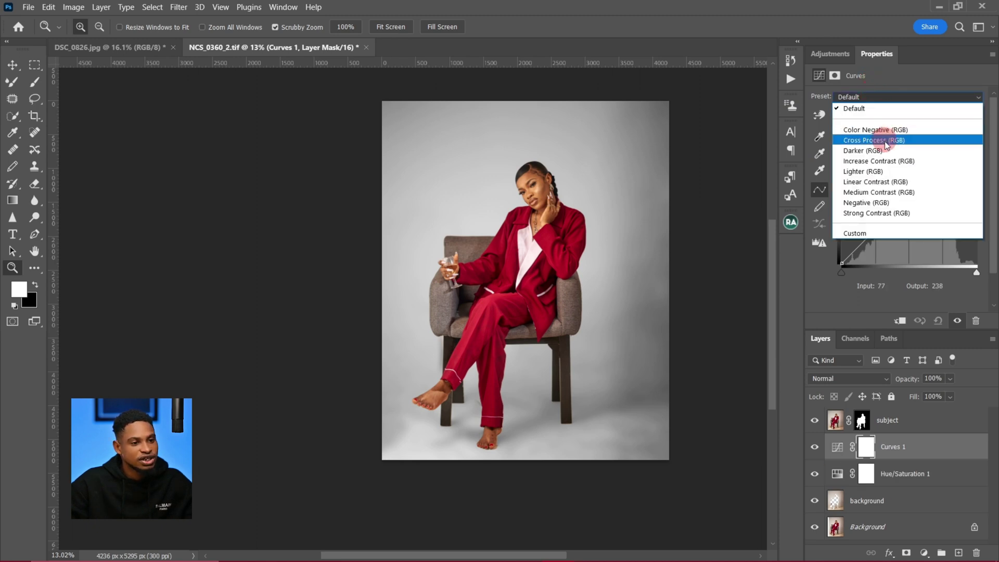
click(885, 172)
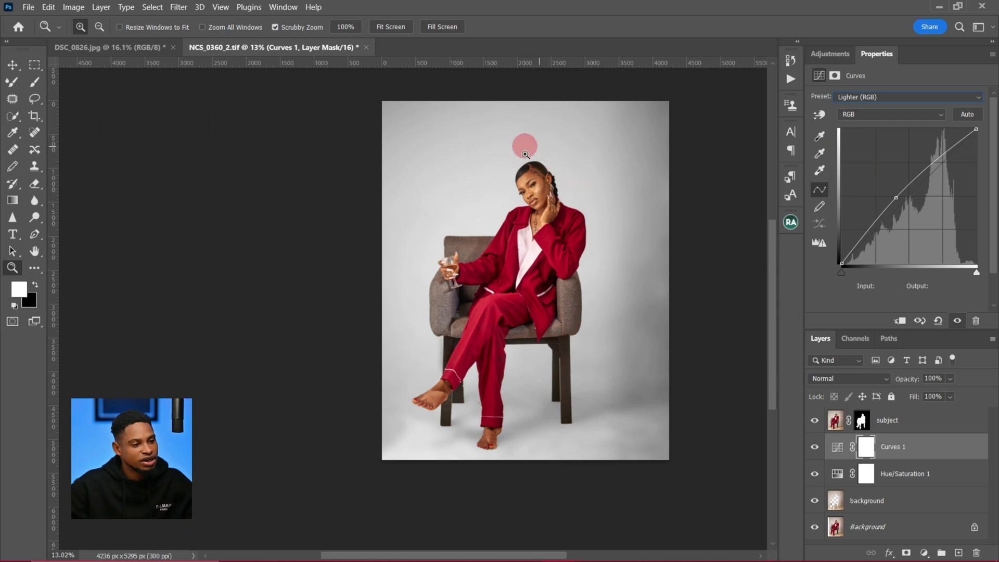
drag(896, 198, 891, 193)
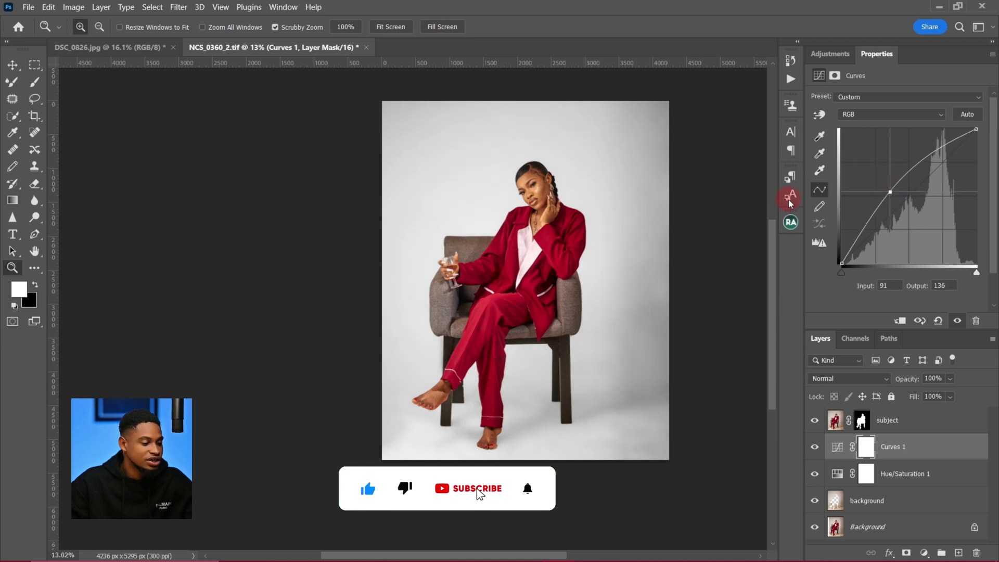
drag(574, 271, 641, 291)
drag(626, 364, 537, 381)
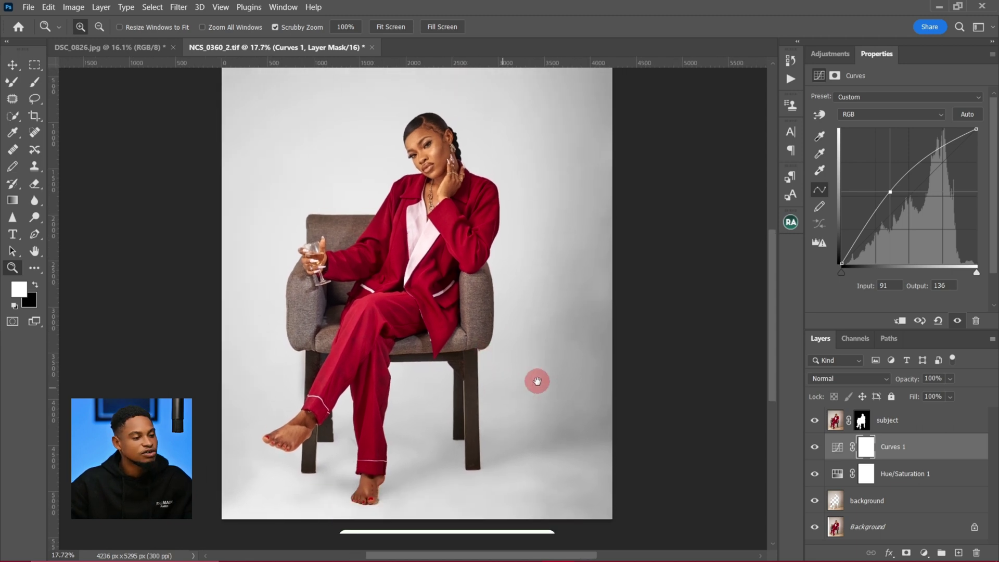
drag(508, 265, 492, 201)
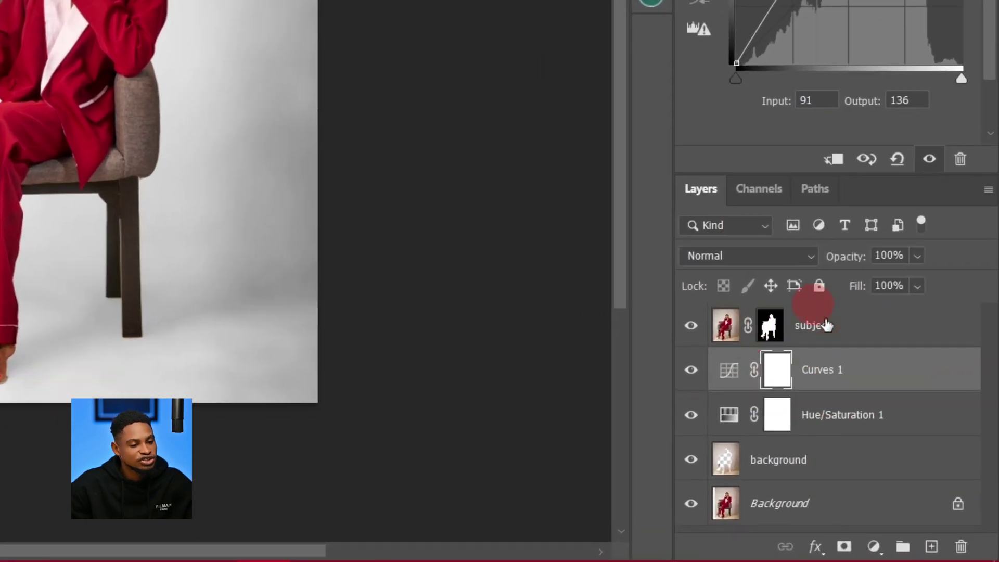
Create a new layer between the subject layer and the Curves adjustment and fill it with 50% gray at 100% opacity.
click(827, 325)
click(835, 371)
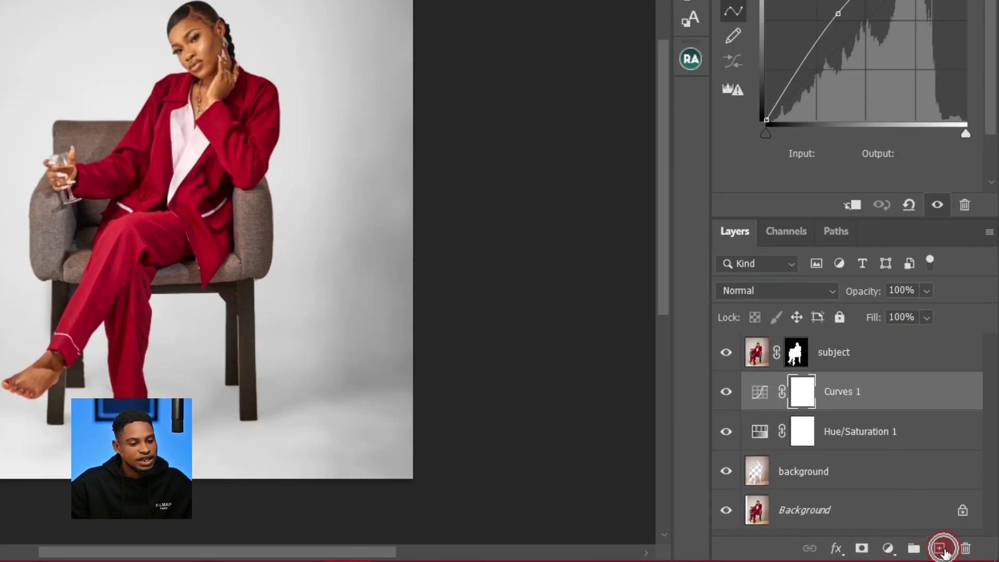
click(958, 551)
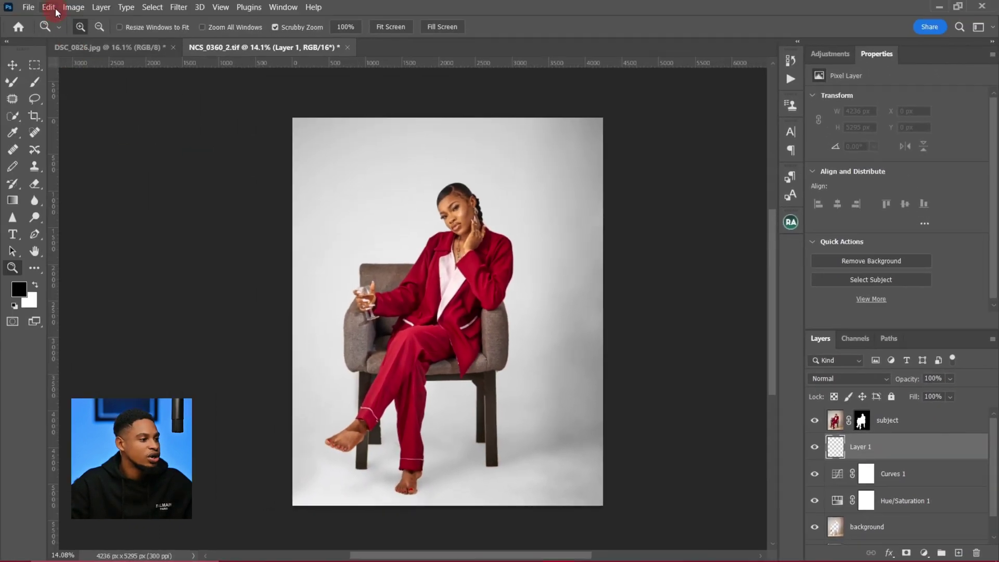
click(48, 7)
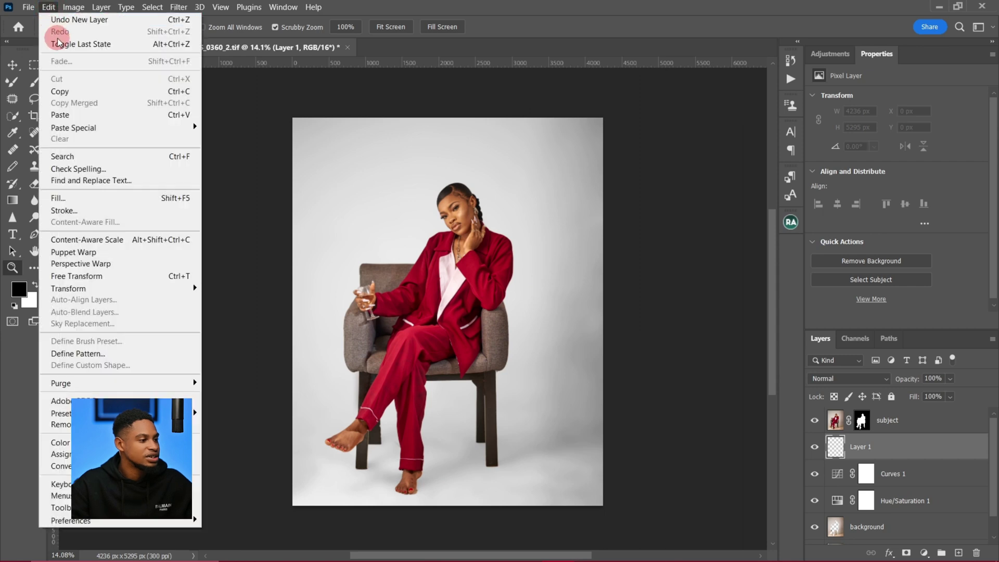
click(122, 197)
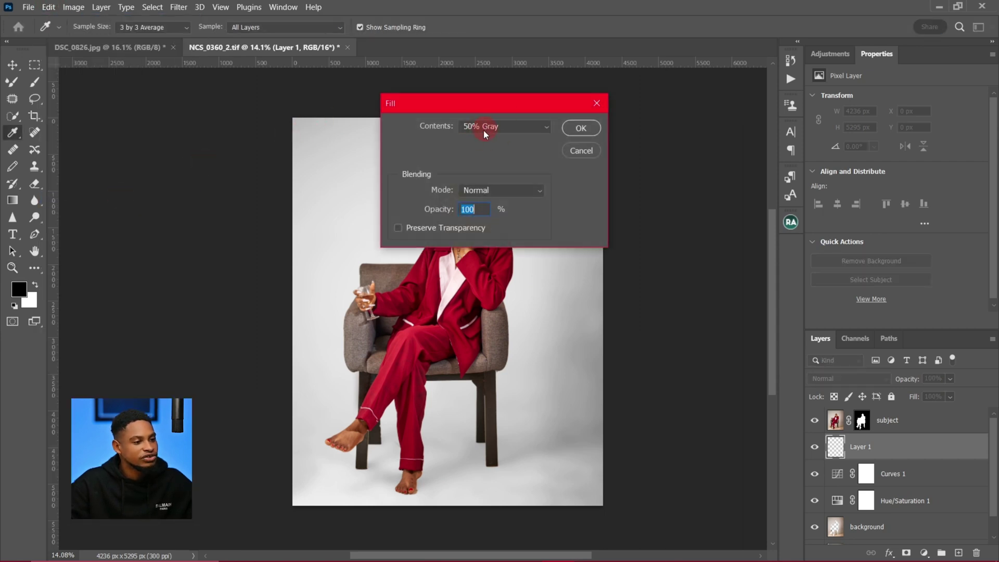
click(580, 134)
key(z)
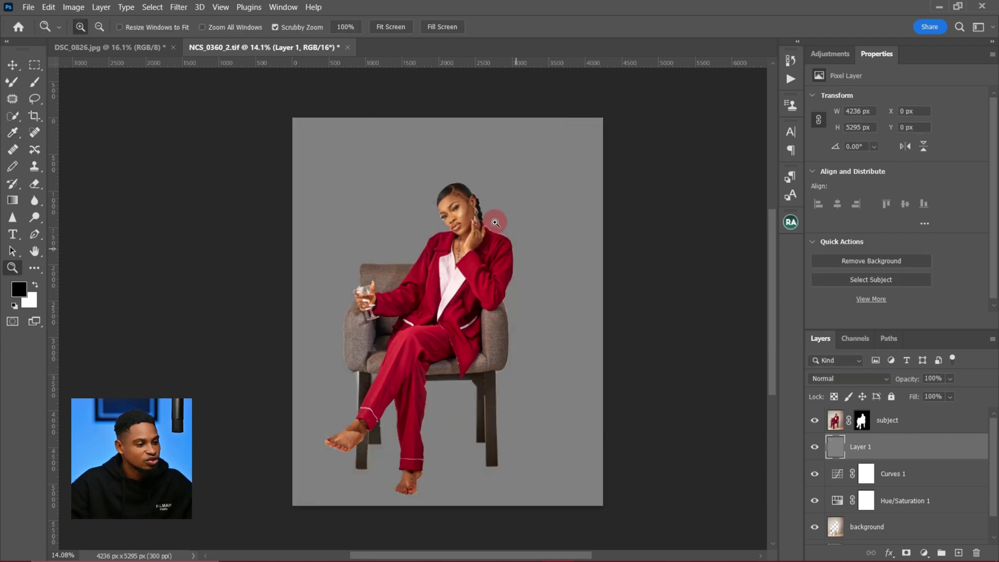
Add monochromatic Gaussian noise of 10.59% to the gray layer.
click(178, 7)
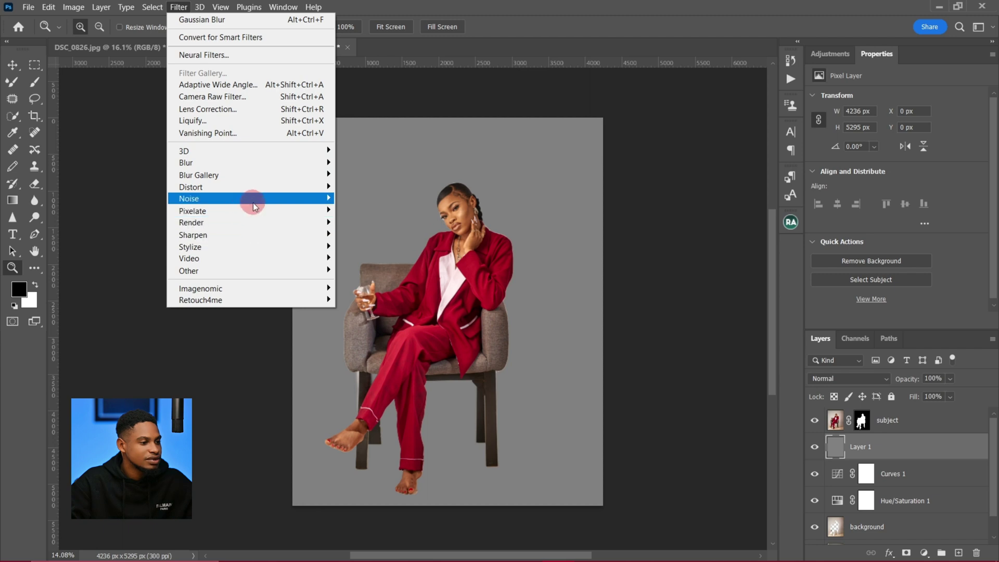
mouse_move(286, 199)
click(359, 198)
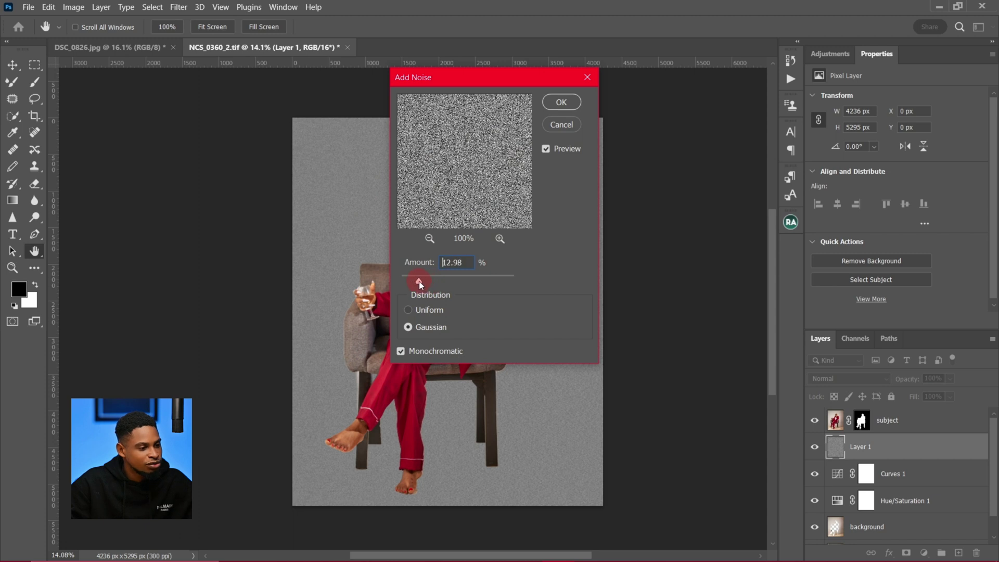
drag(417, 284, 416, 283)
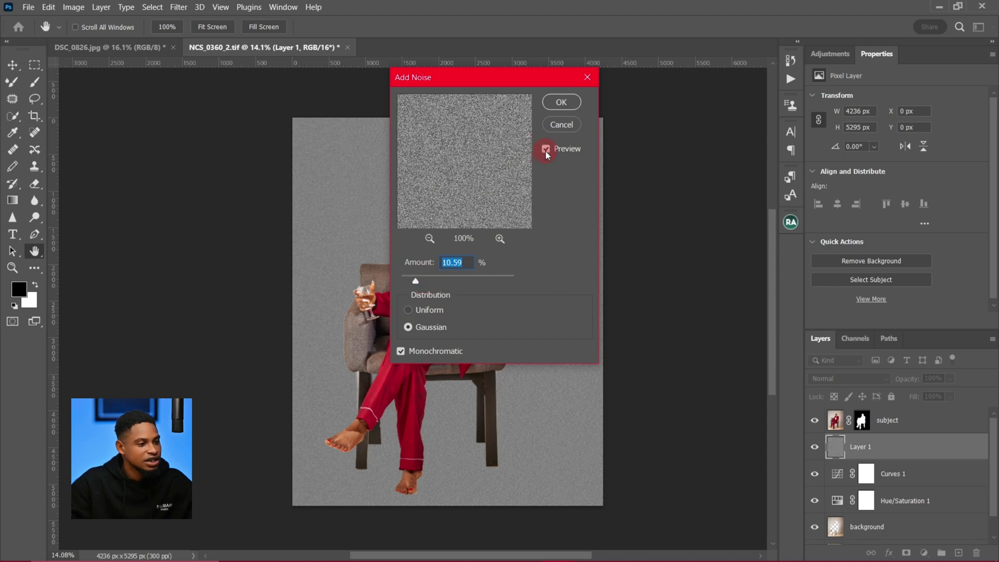
click(561, 103)
Set the noisy gray layer's blend mode to Soft Light so the grain blends into the backdrop.
key(z)
click(431, 304)
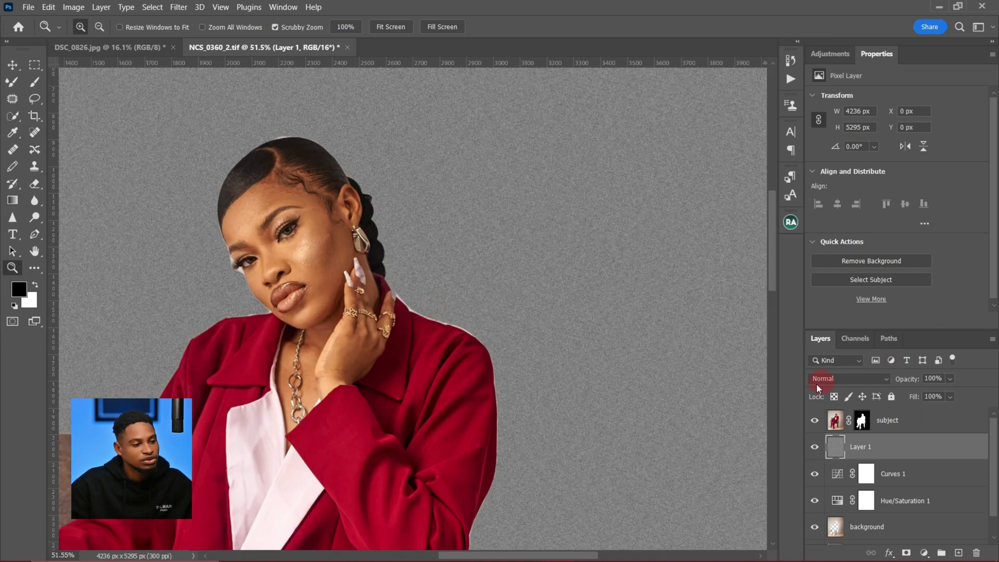
click(843, 380)
click(835, 401)
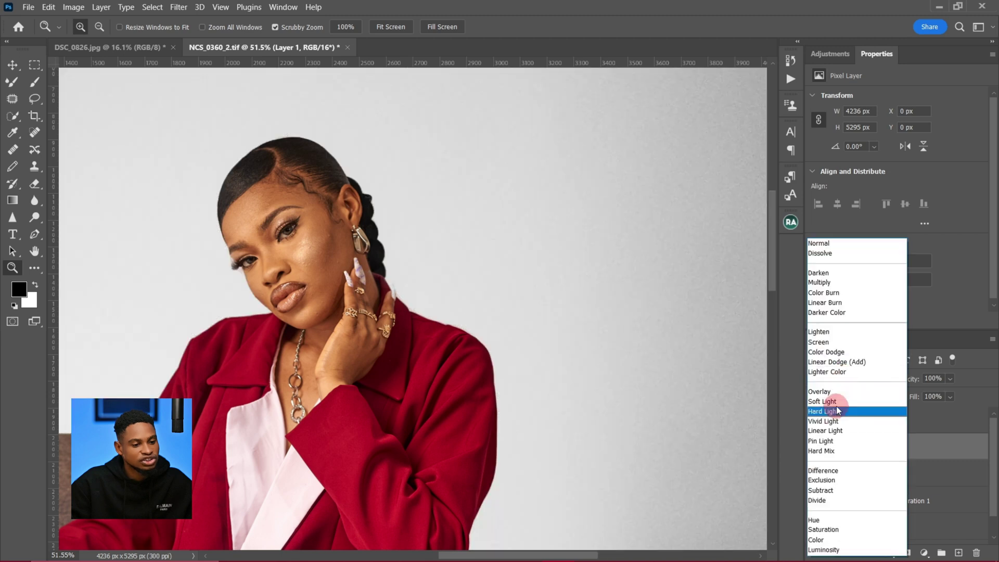
click(836, 403)
drag(502, 234, 449, 237)
drag(526, 411, 542, 333)
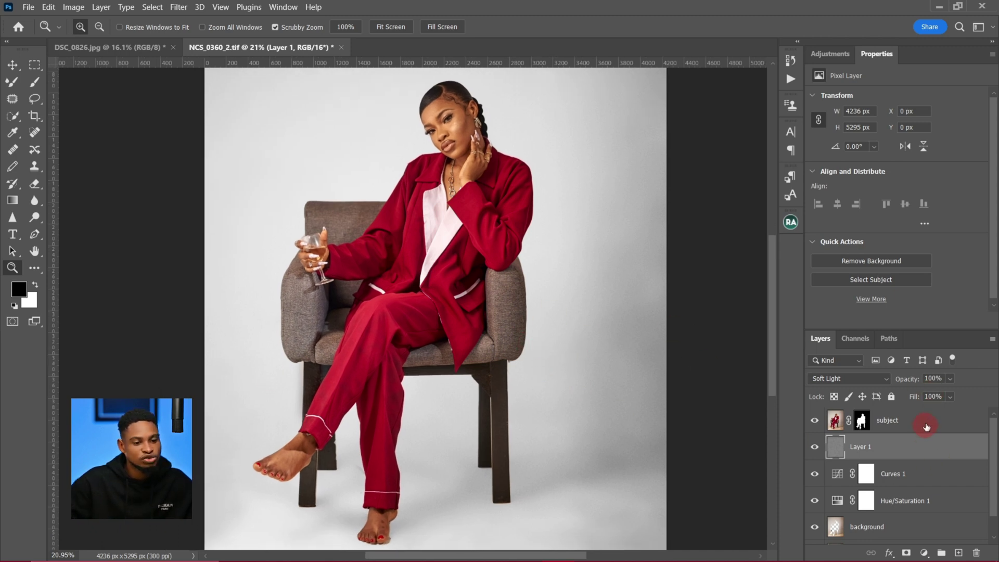
Group all layers from the subject layer down to the blurred background layer, leaving out the locked Background.
click(947, 435)
drag(993, 452, 994, 473)
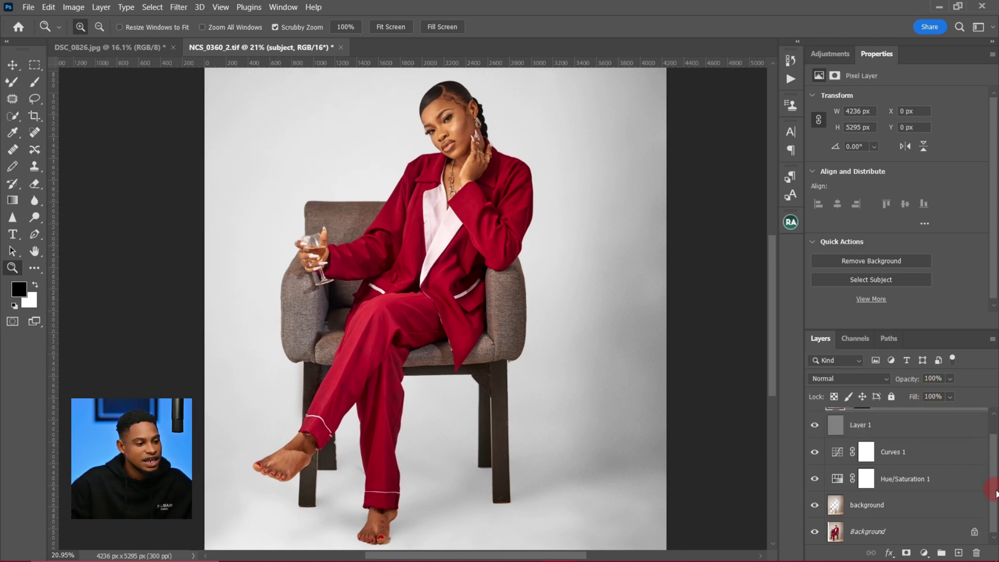
shift+click(888, 505)
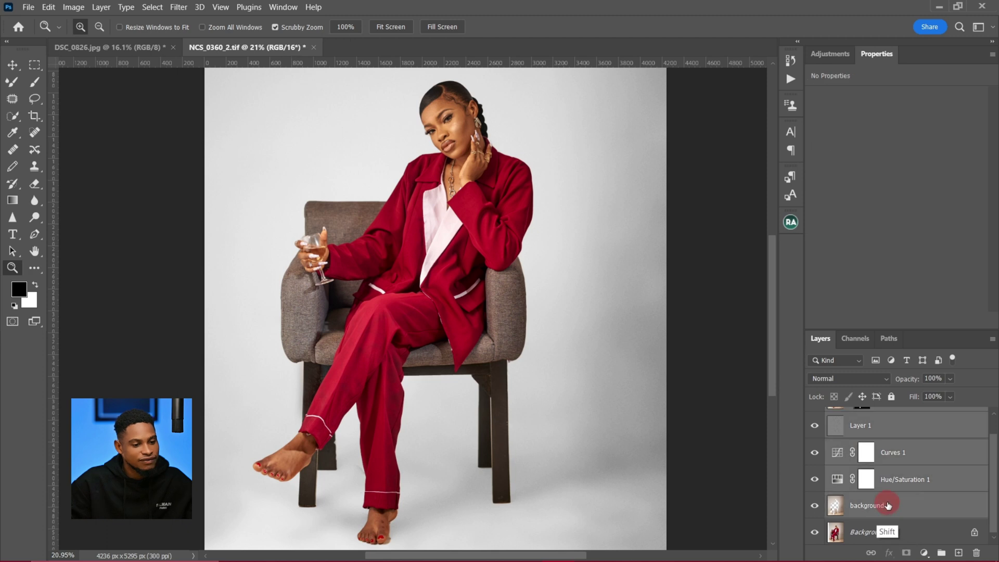
key(ctrl+g)
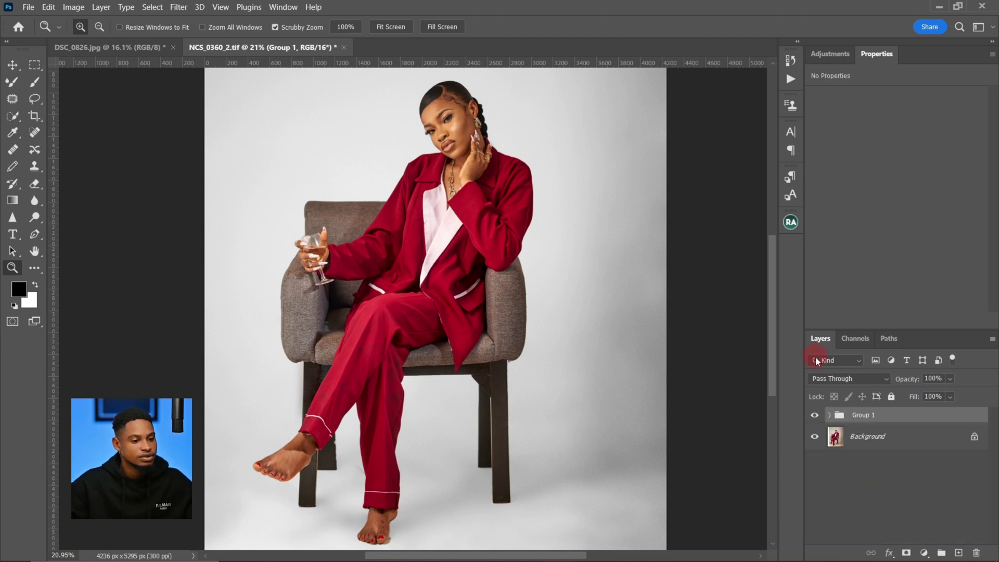
Compare the original portrait with the finished retouch by hiding and showing the layer group.
click(818, 416)
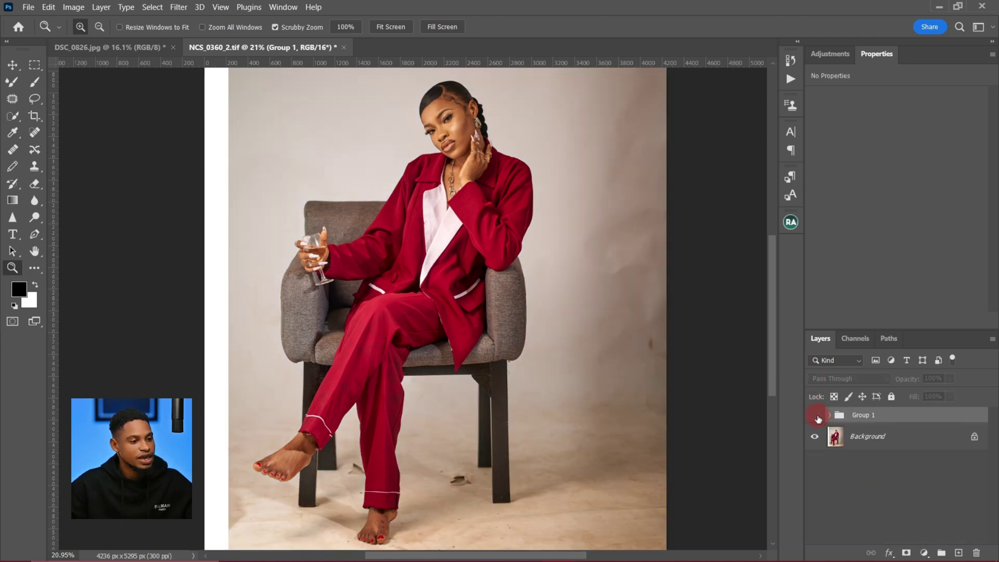
click(815, 416)
click(815, 416)
click(819, 417)
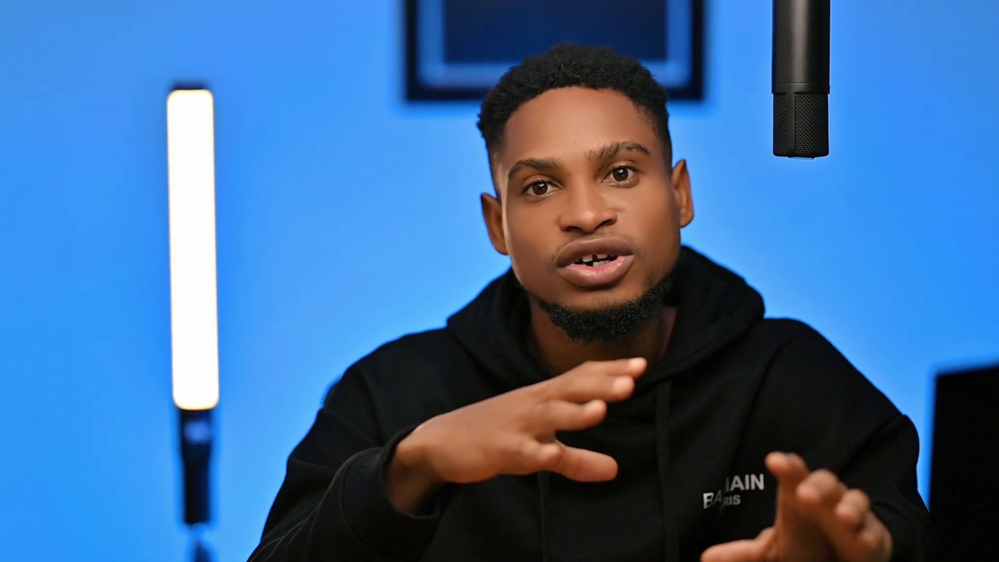